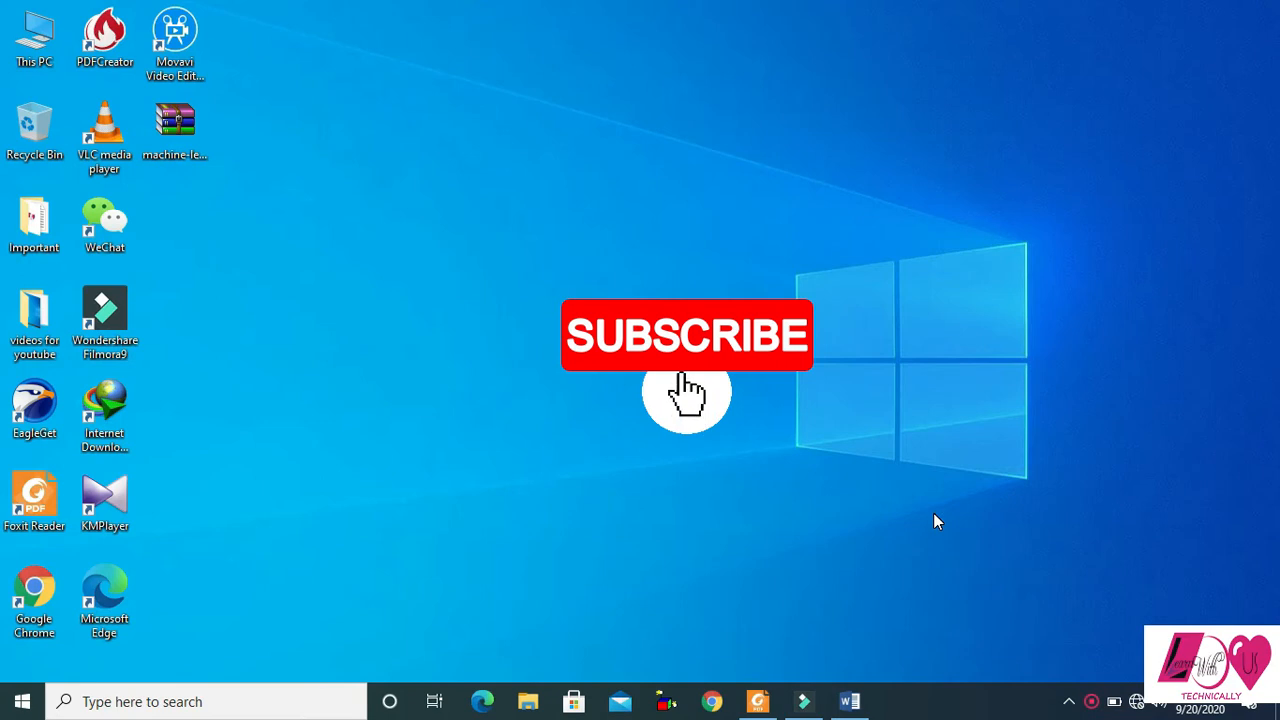
- Switch to Foxit Reader and examine the sample tables in the three open PDFs, returning to Table 1.1 on private school enrolment
{"action": "left_click", "coordinate": [851, 703]}
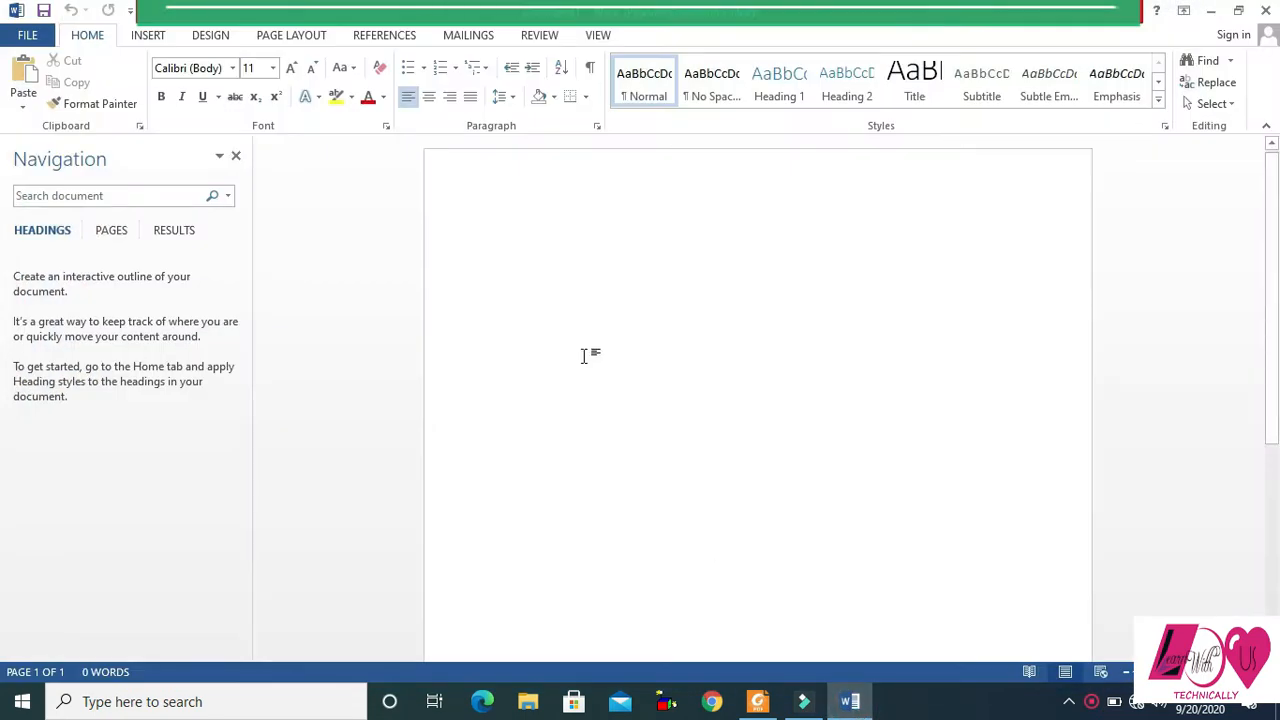
{"action": "left_click", "coordinate": [150, 36]}
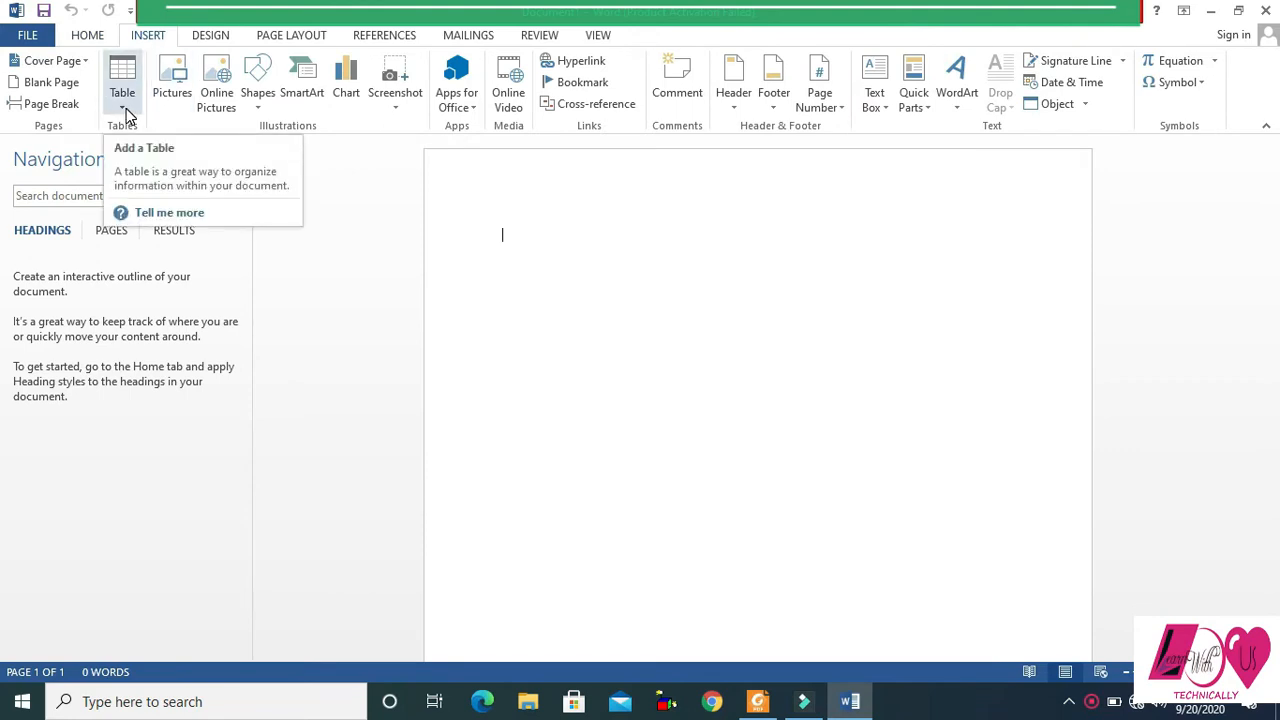
{"action": "left_click", "coordinate": [760, 702]}
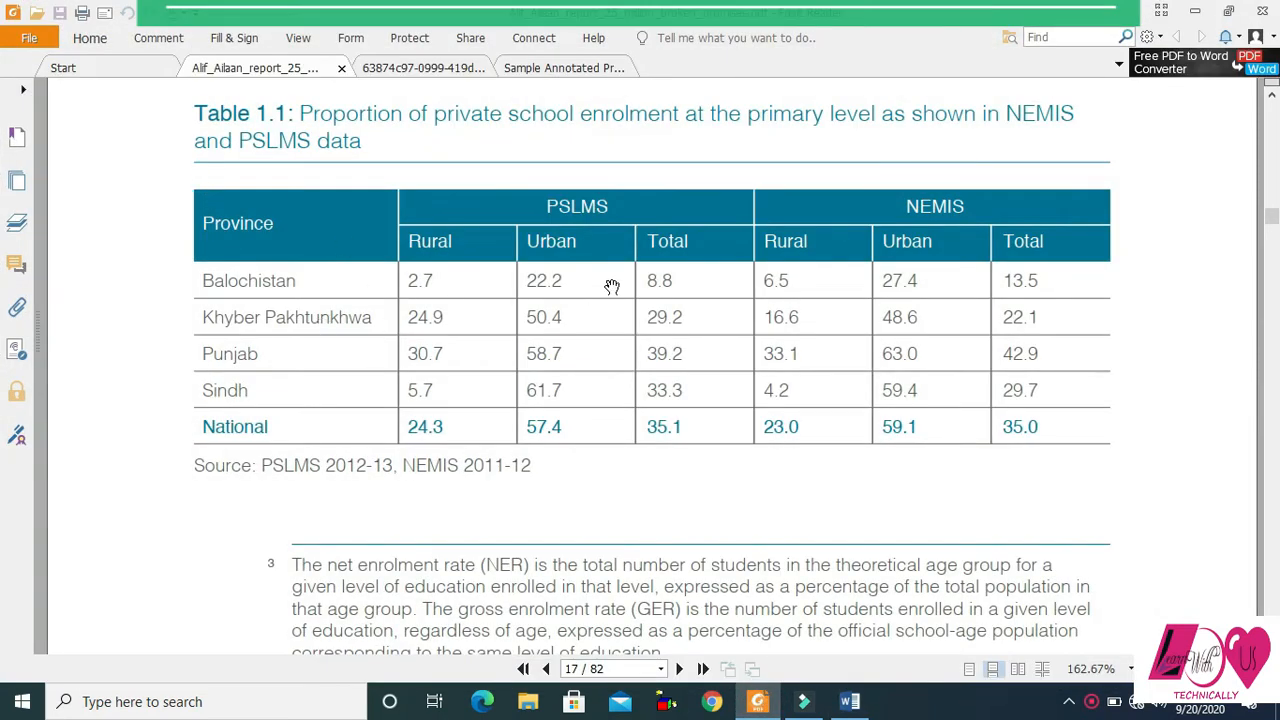
{"action": "left_click", "coordinate": [540, 68]}
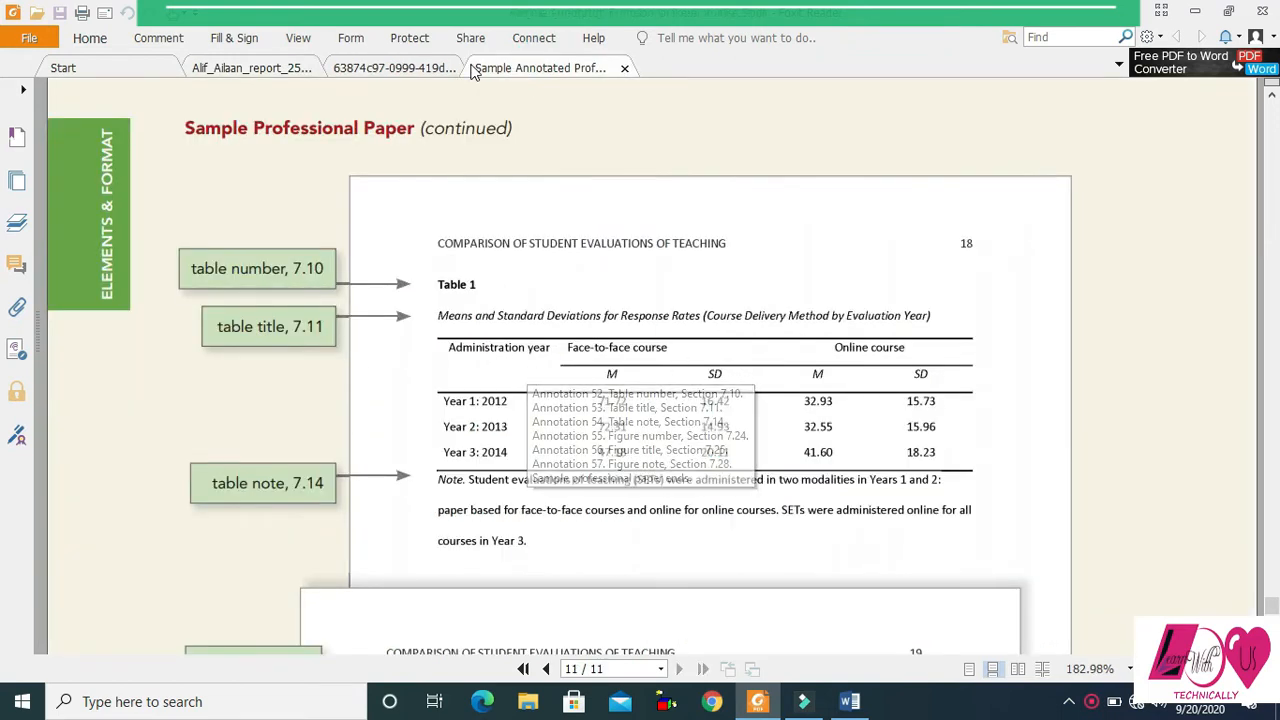
{"action": "left_click", "coordinate": [398, 68]}
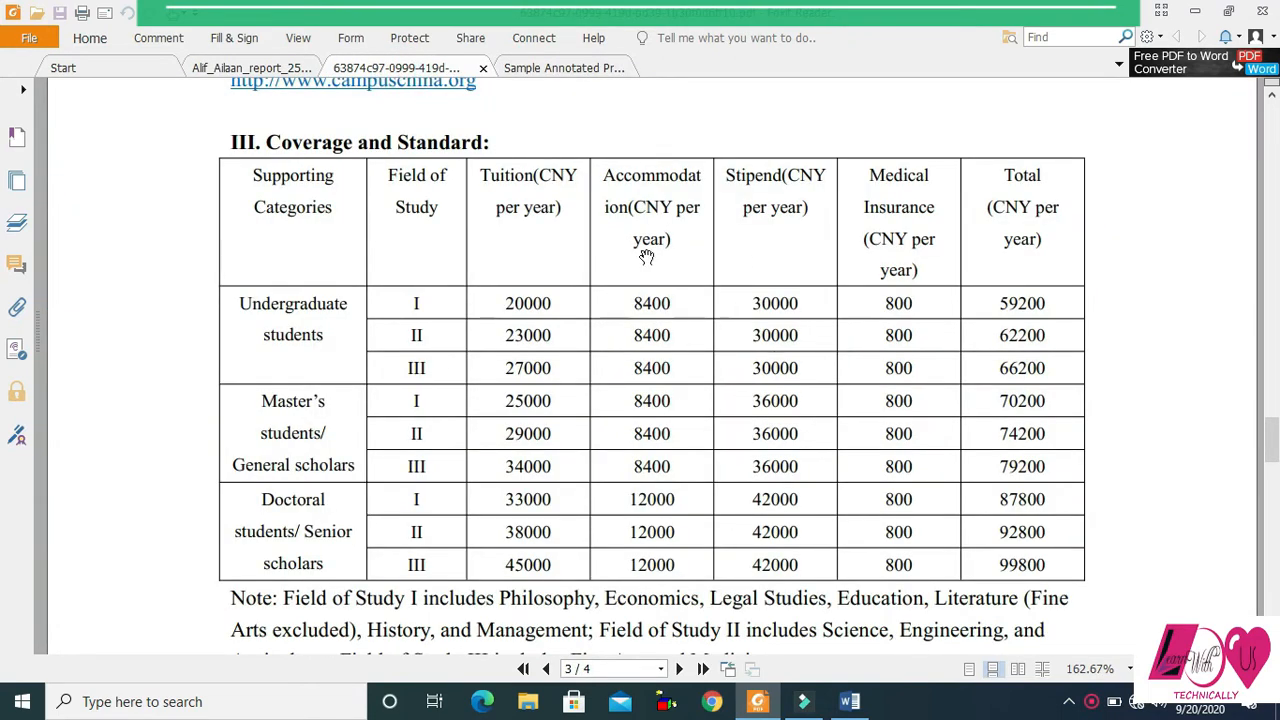
{"action": "left_click", "coordinate": [261, 68]}
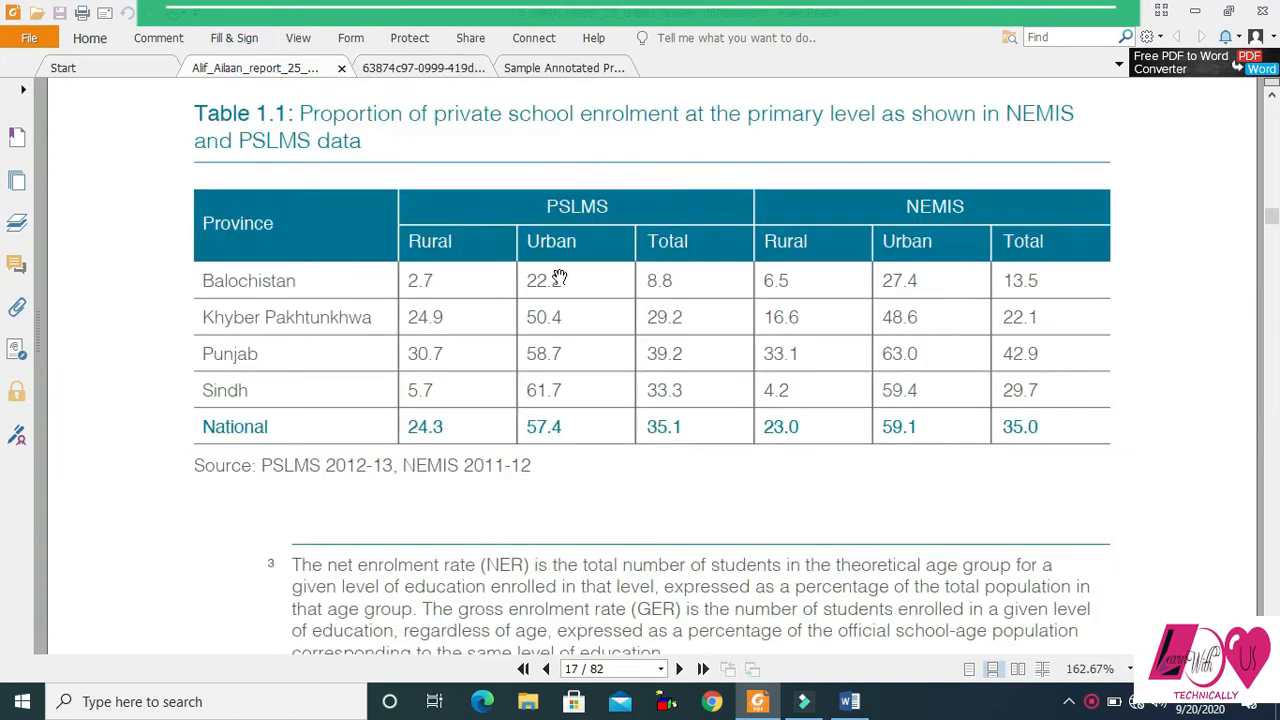
- Switch to Word and insert a table of 7 columns and 4 rows in the blank document
{"action": "left_click", "coordinate": [851, 703]}
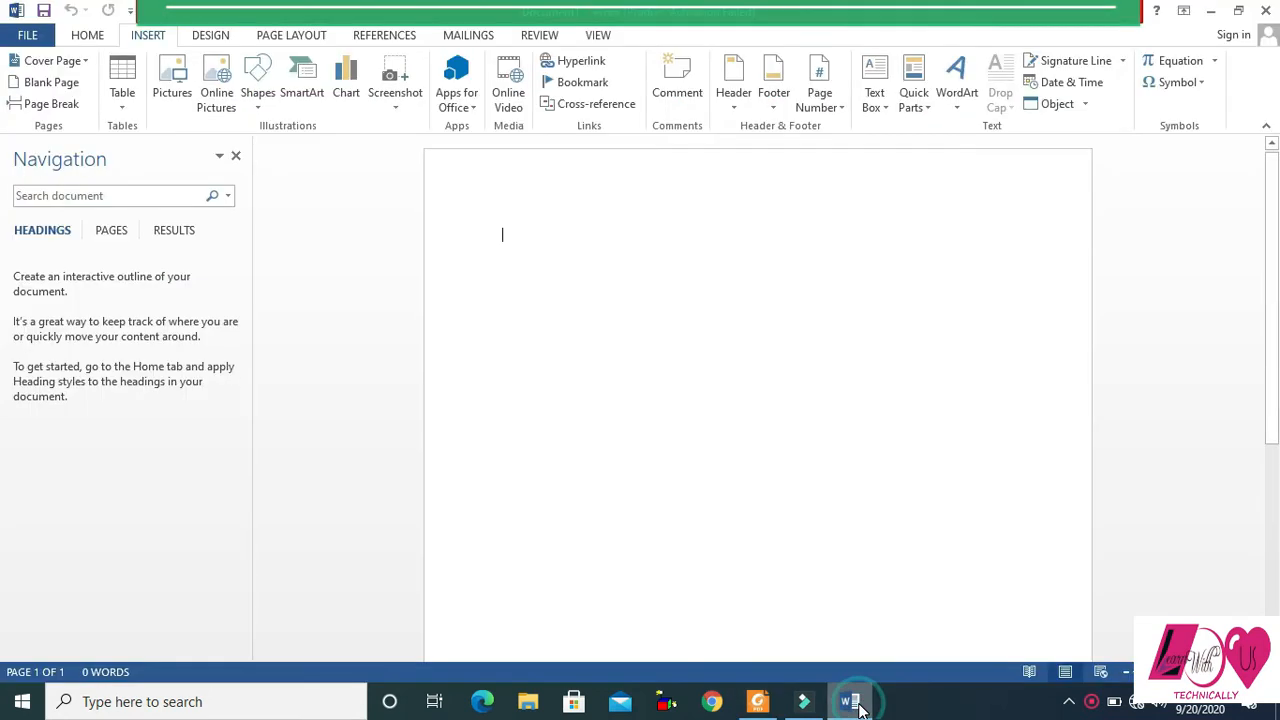
{"action": "left_click", "coordinate": [851, 703]}
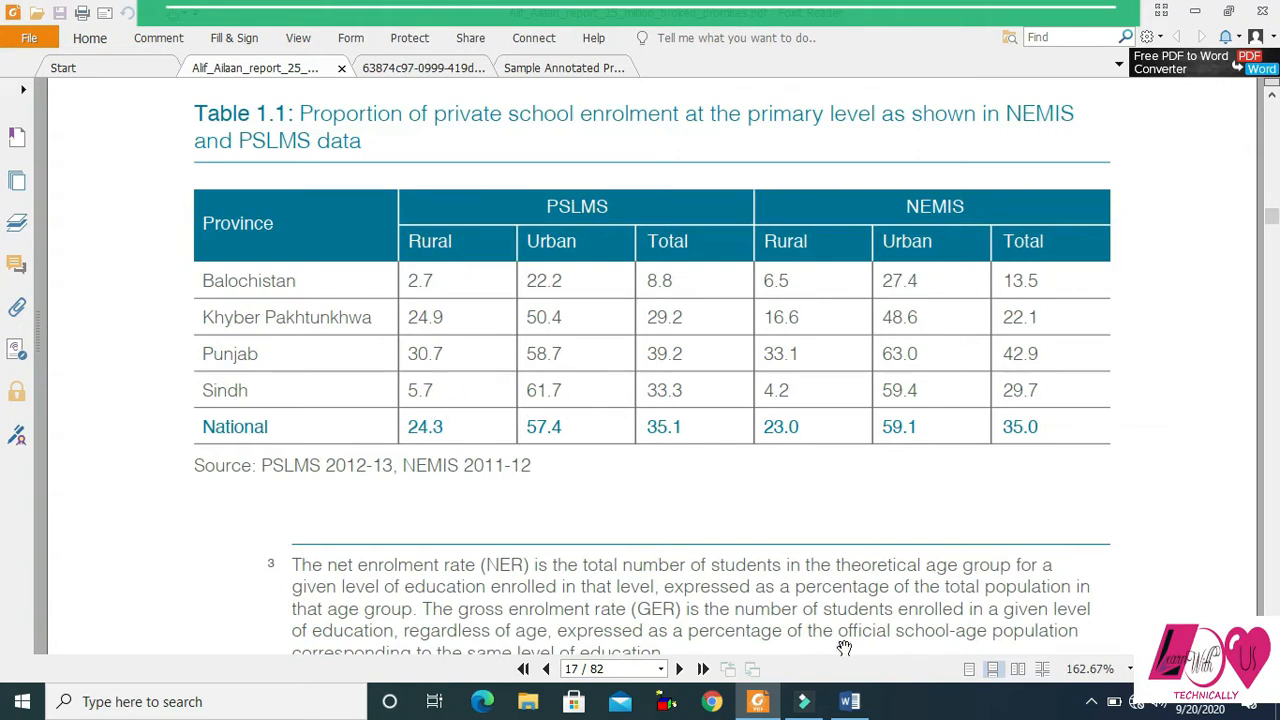
{"action": "left_click", "coordinate": [850, 703]}
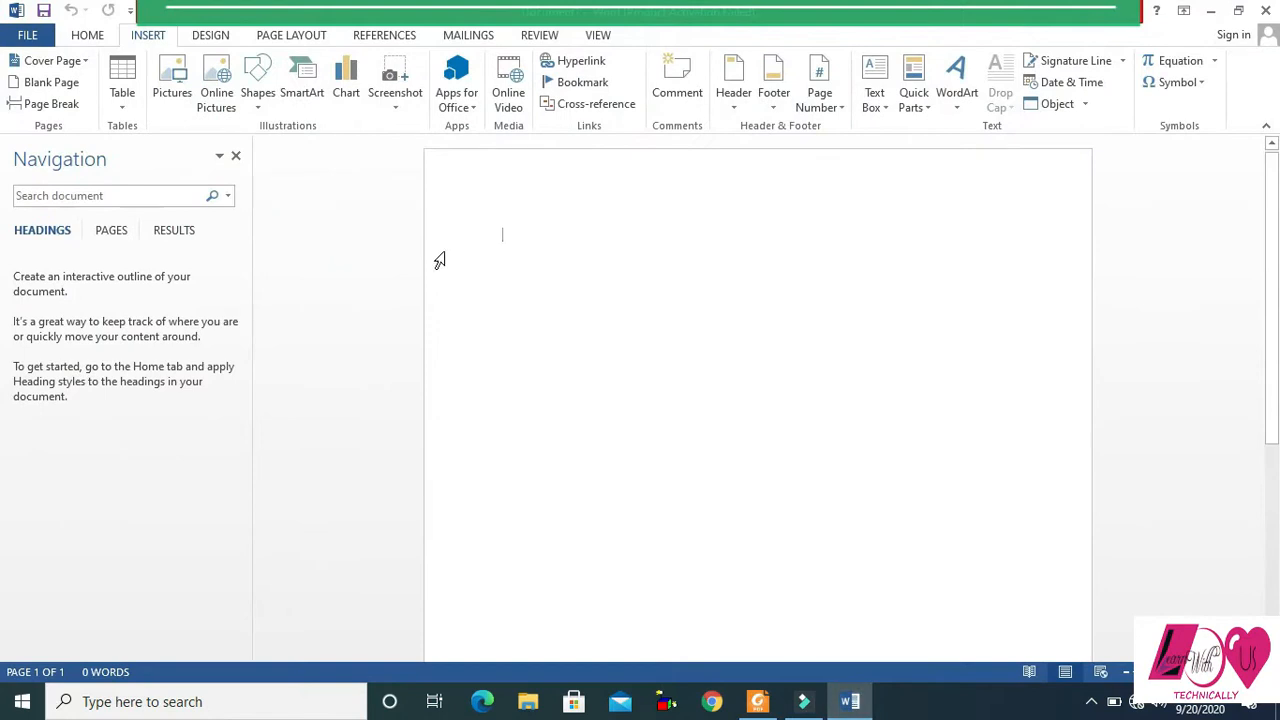
{"action": "left_click", "coordinate": [125, 108]}
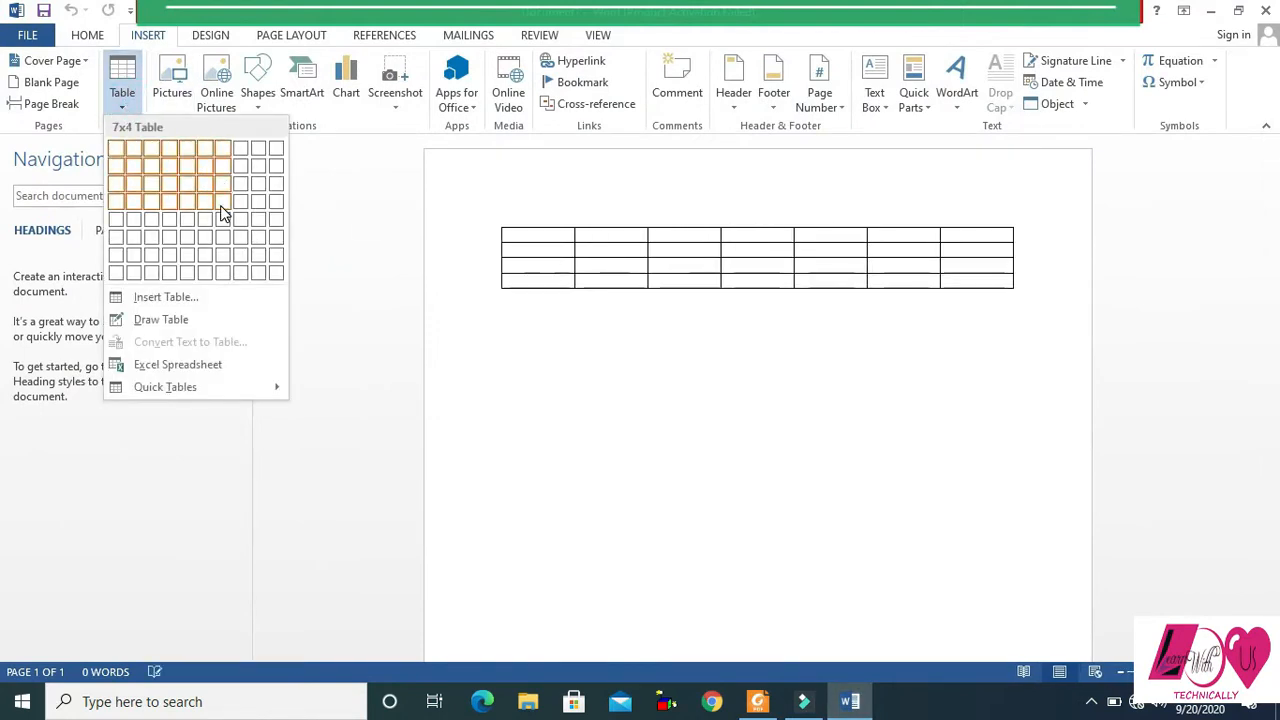
{"action": "left_click", "coordinate": [224, 208]}
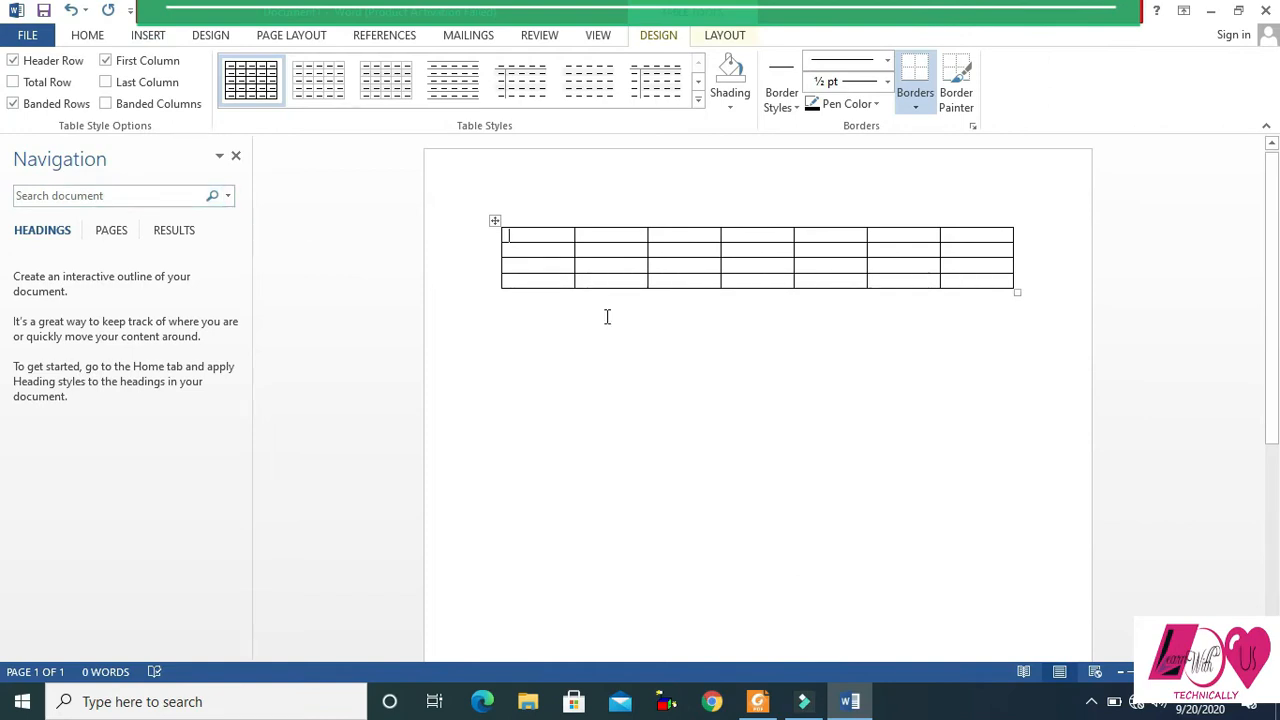
- Set the height of all the table's rows to 0.3"
{"action": "left_click", "coordinate": [494, 222]}
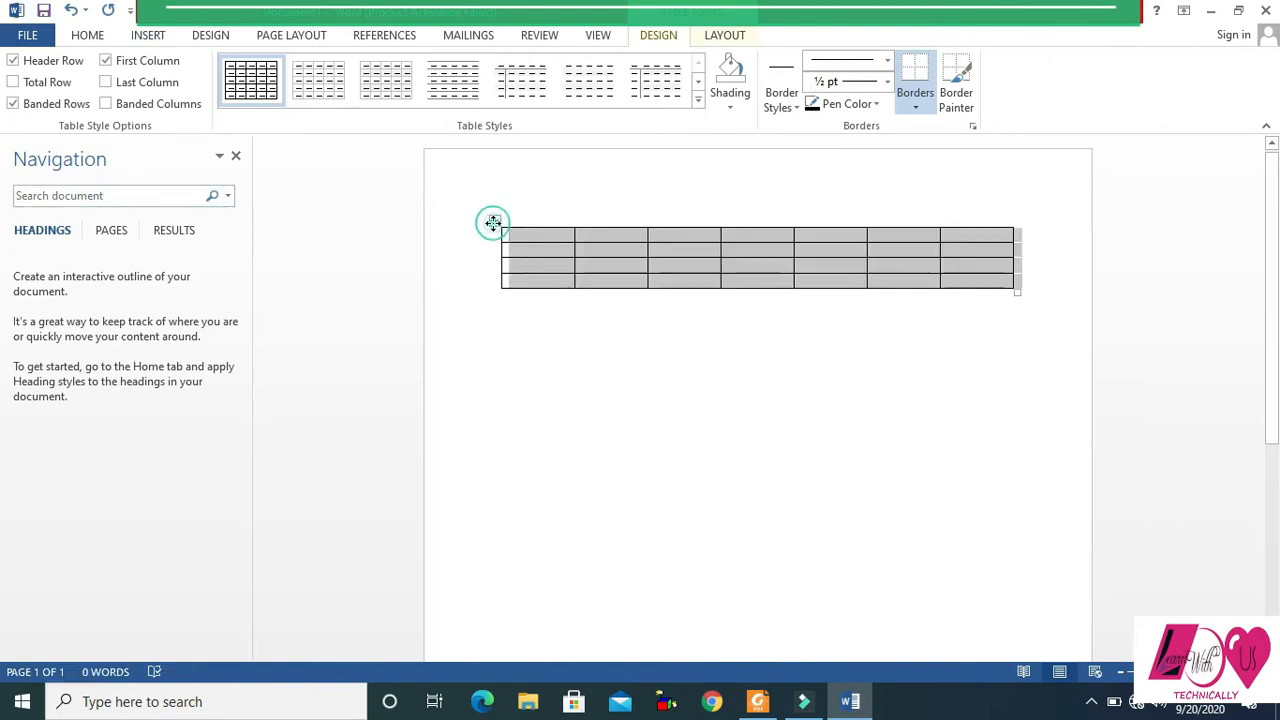
{"action": "left_click", "coordinate": [724, 36]}
{"action": "left_click", "coordinate": [750, 64]}
{"action": "left_click", "coordinate": [829, 237]}
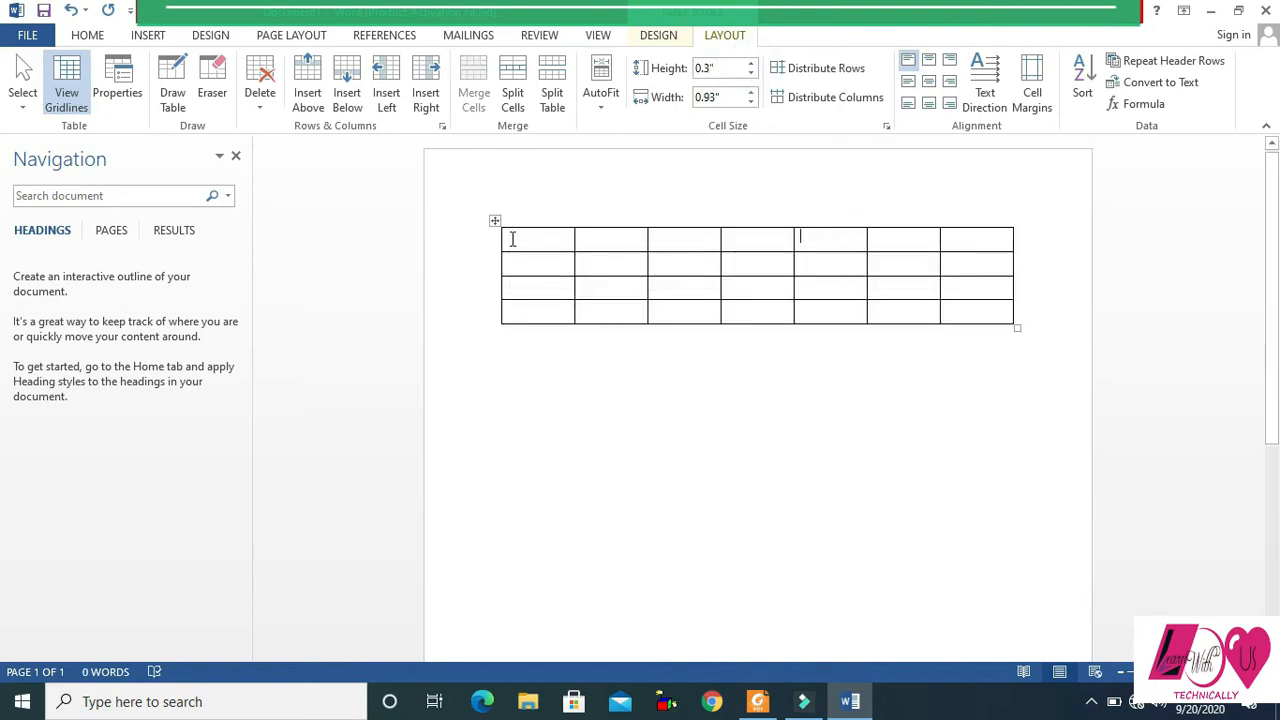
- Check the Province header in the PDF table and merge the first two cells of the Word table's first column
{"action": "key", "text": "alt+Tab"}
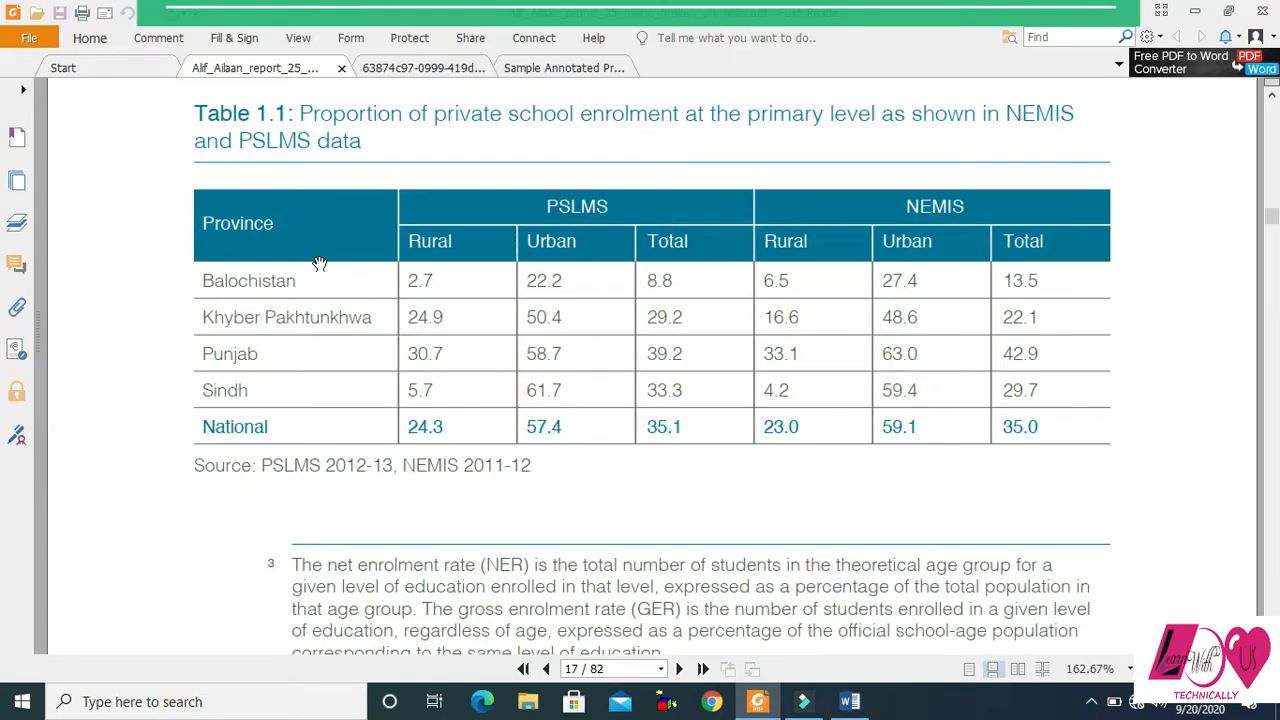
{"action": "key", "text": "alt+Tab"}
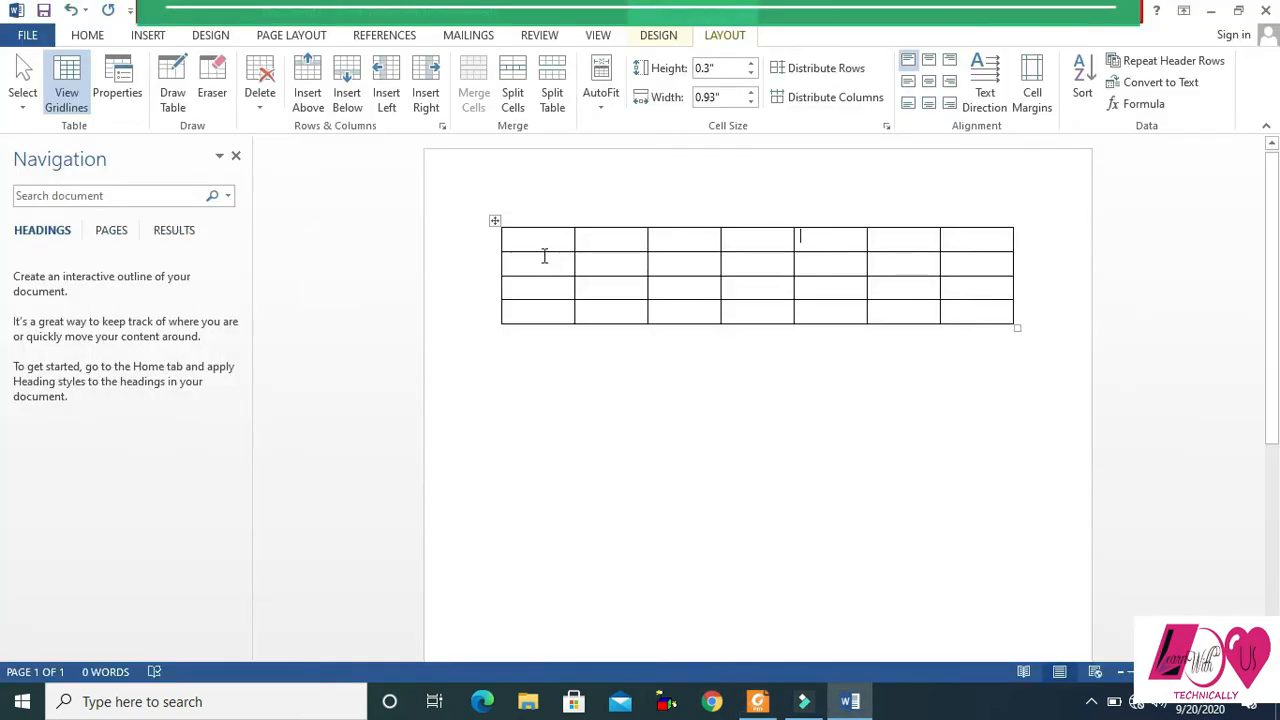
{"action": "left_click_drag", "start_coordinate": [523, 239], "coordinate": [560, 266]}
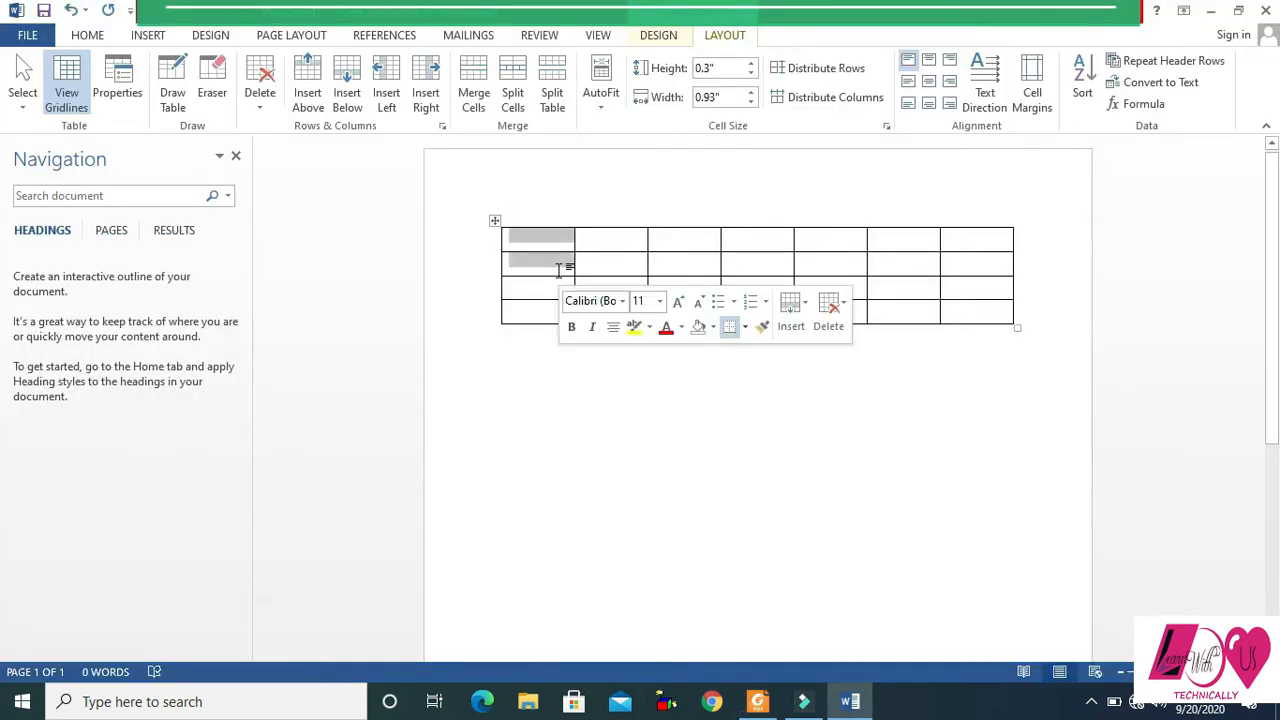
{"action": "left_click", "coordinate": [471, 88]}
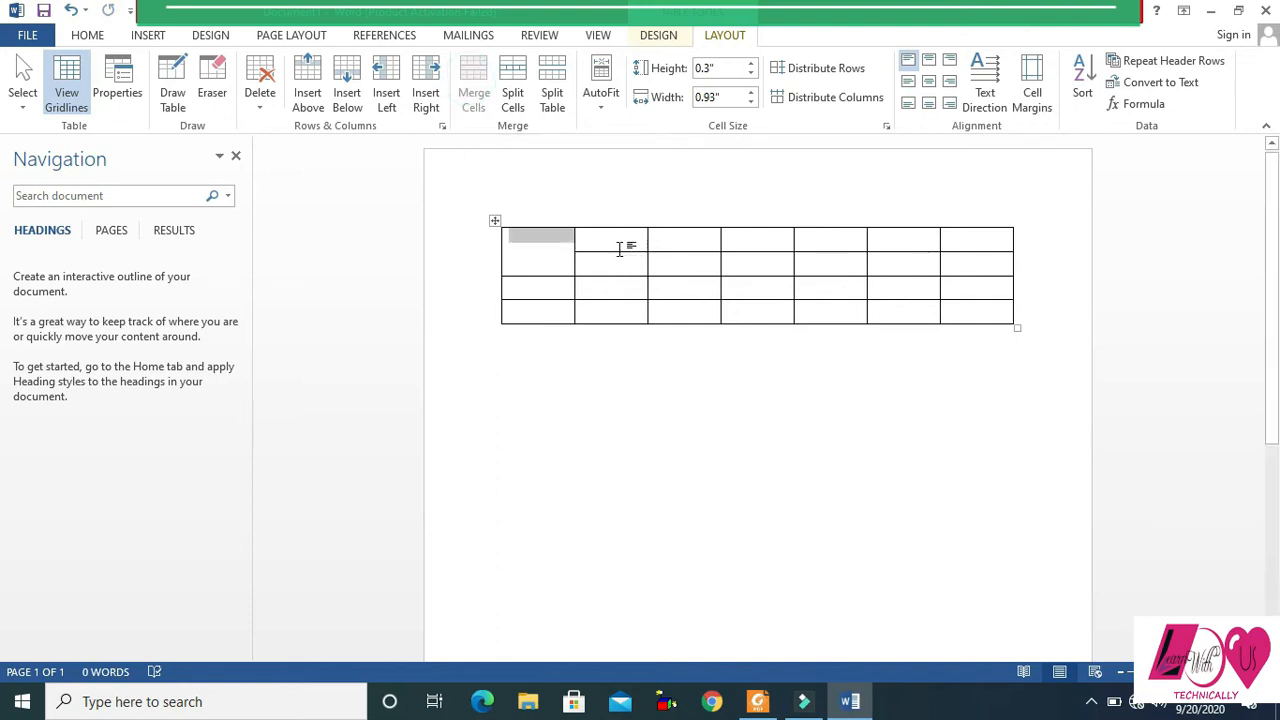
- Following the PDF table's header, merge the first-row cells of columns 2 to 4 and those of columns 5 to 7 in Word
{"action": "key", "text": "alt+Tab"}
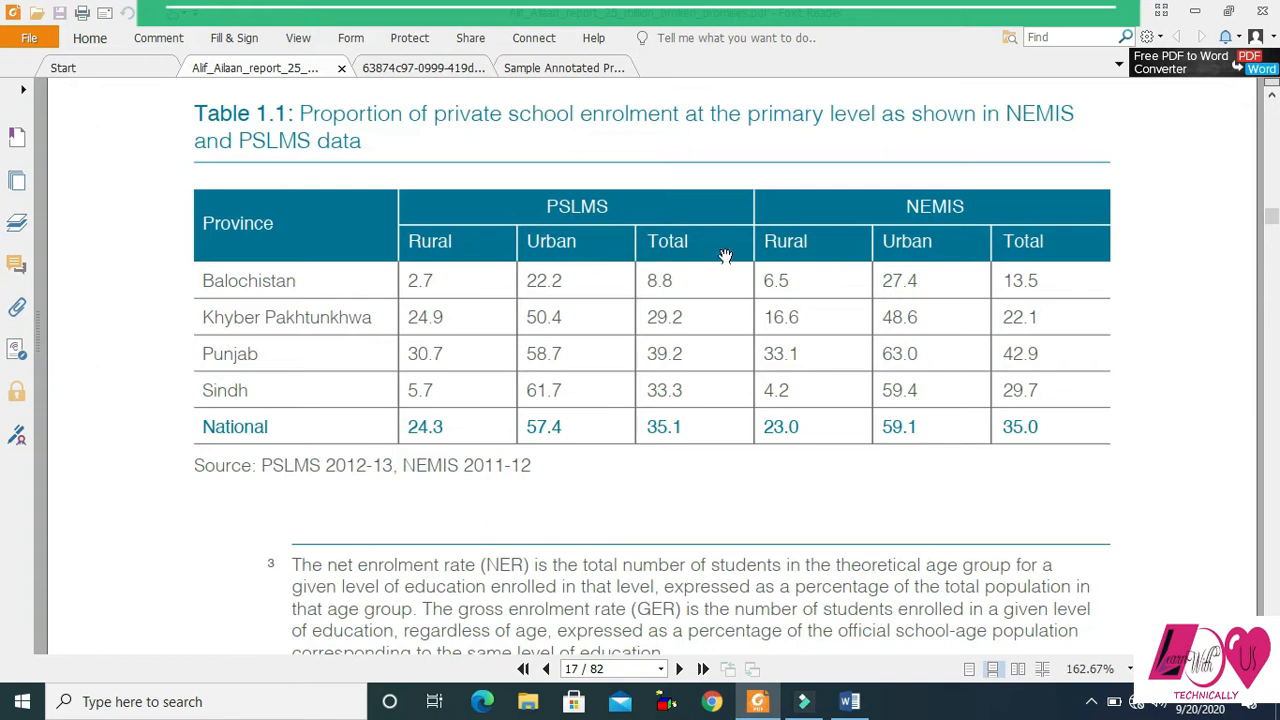
{"action": "key", "text": "alt+Tab"}
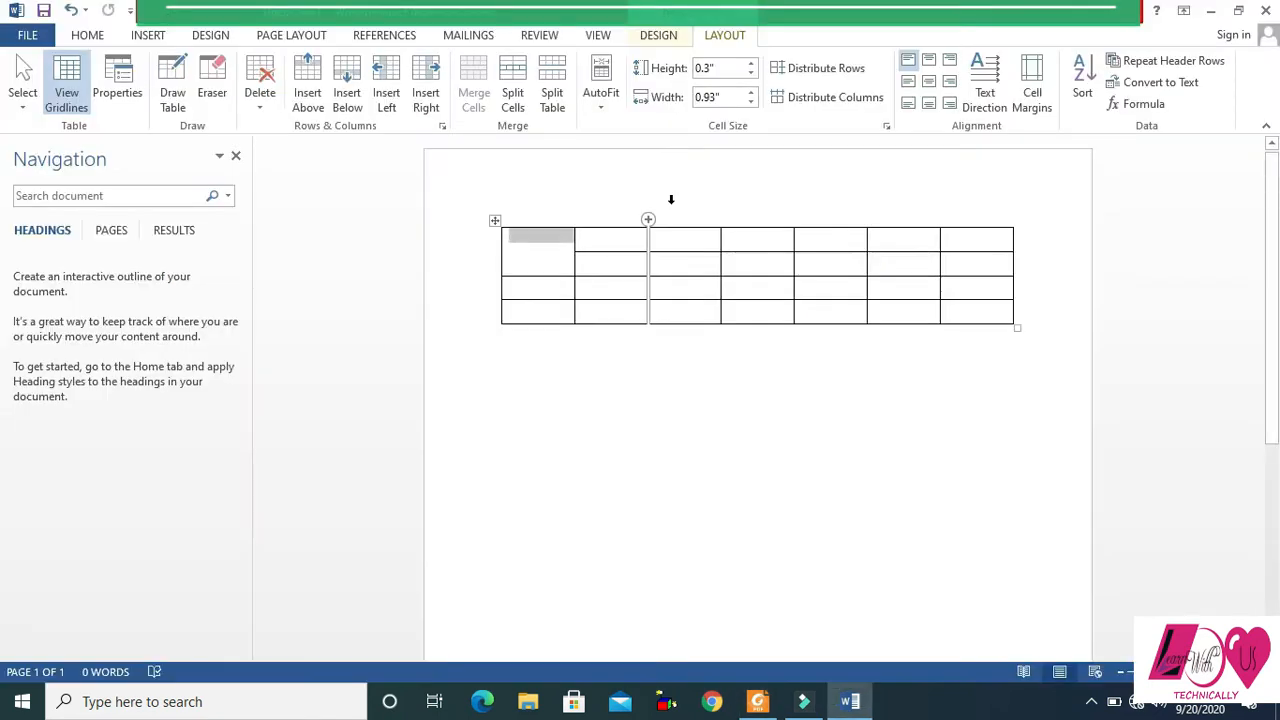
{"action": "left_click", "coordinate": [611, 237]}
{"action": "left_click_drag", "start_coordinate": [611, 237], "coordinate": [789, 243]}
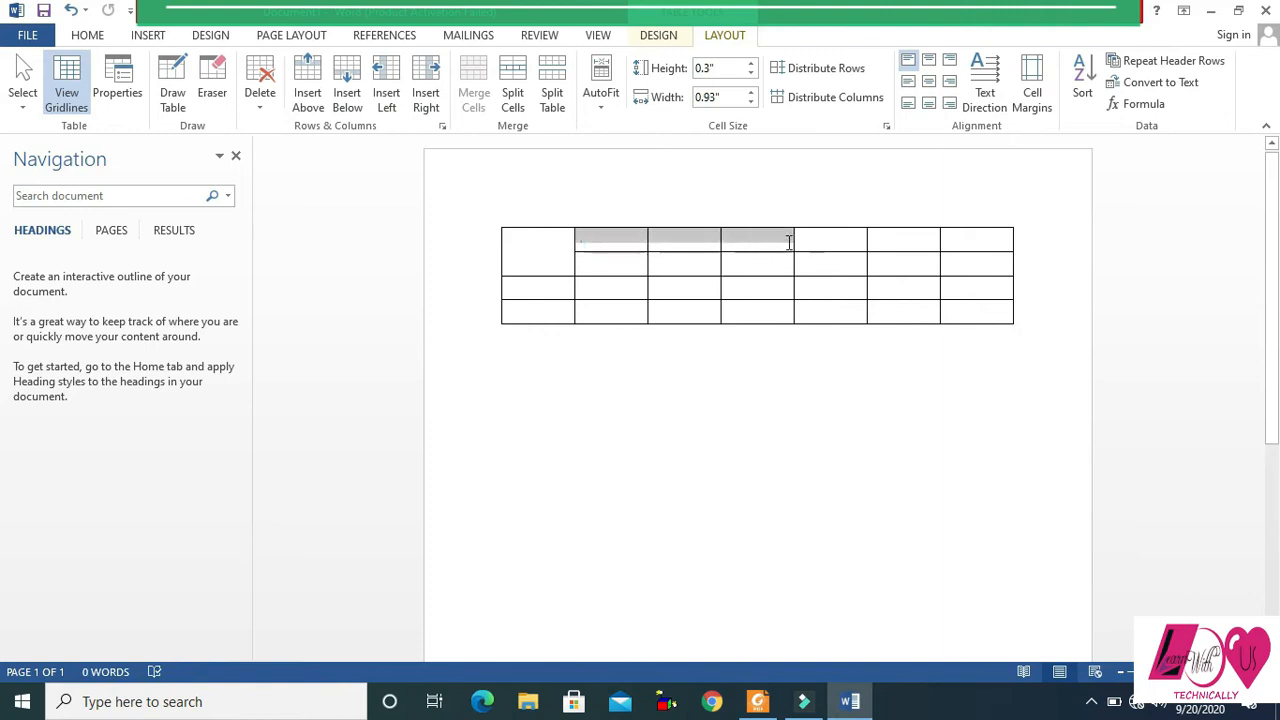
{"action": "left_click", "coordinate": [475, 97]}
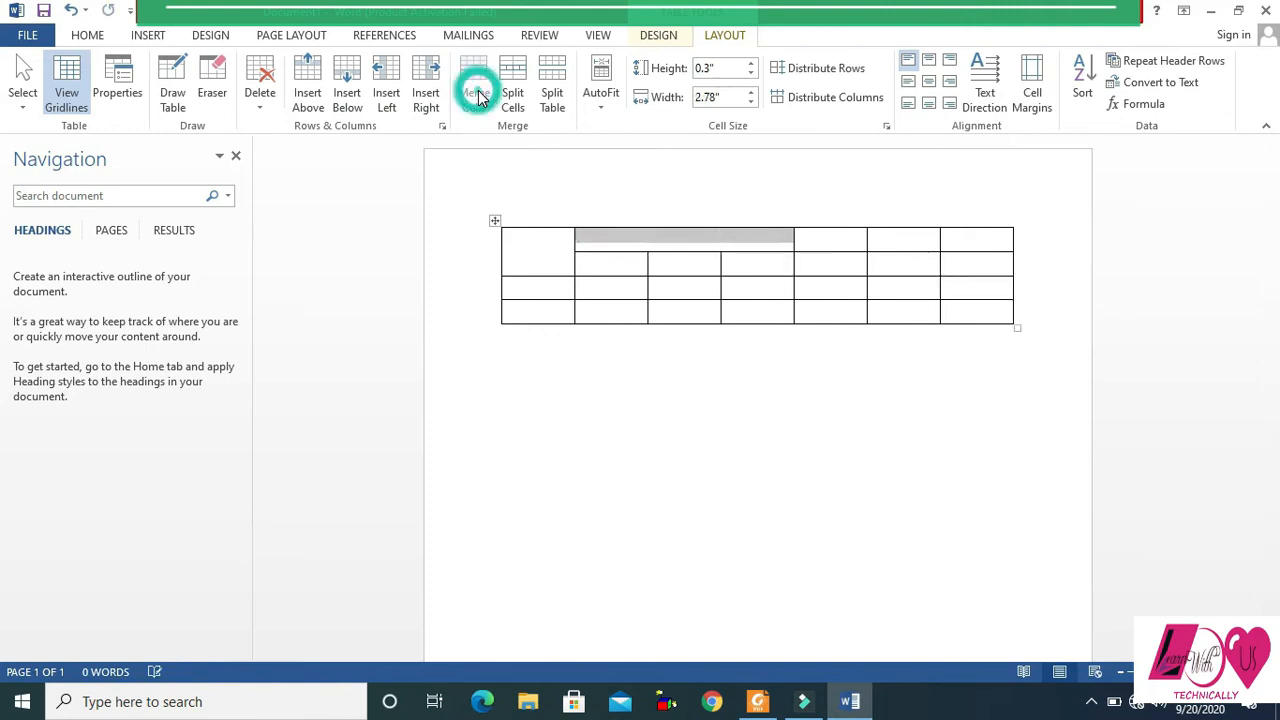
{"action": "left_click_drag", "start_coordinate": [833, 241], "coordinate": [971, 246]}
{"action": "left_click", "coordinate": [475, 92]}
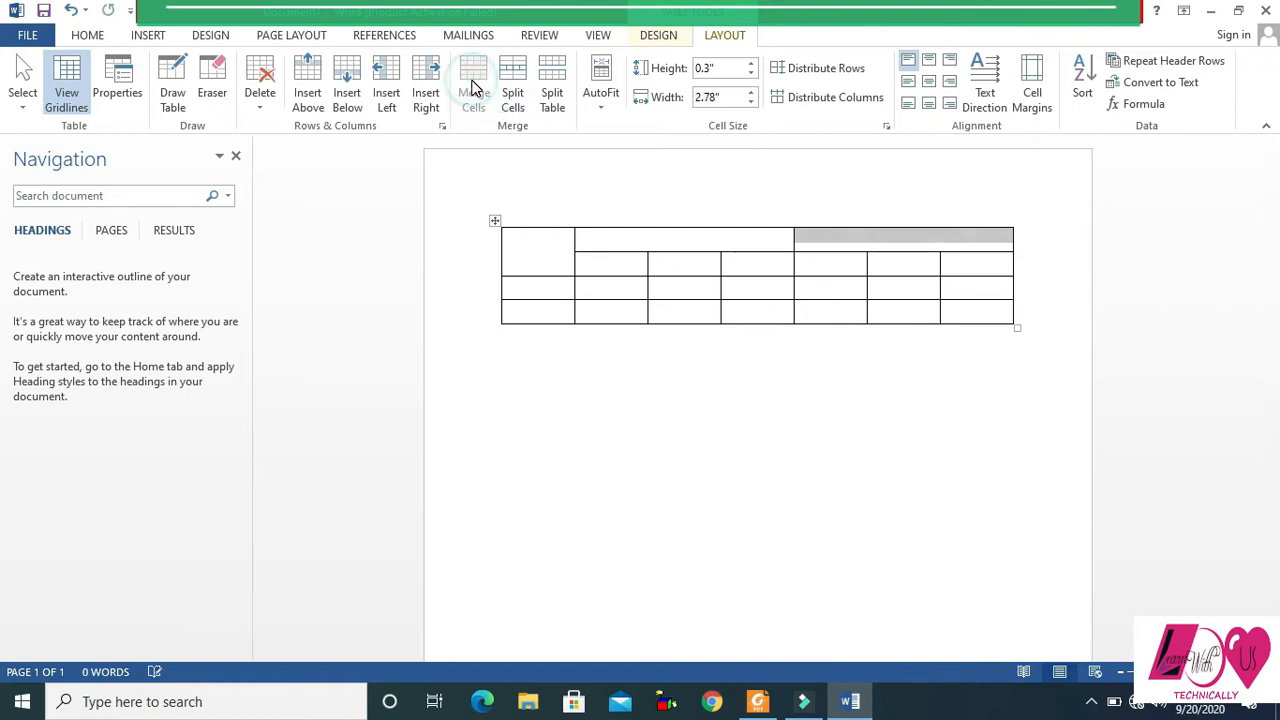
- Compare the layout with the PDF table and centre the contents of all the Word table's cells horizontally and vertically
{"action": "key", "text": "alt+Tab"}
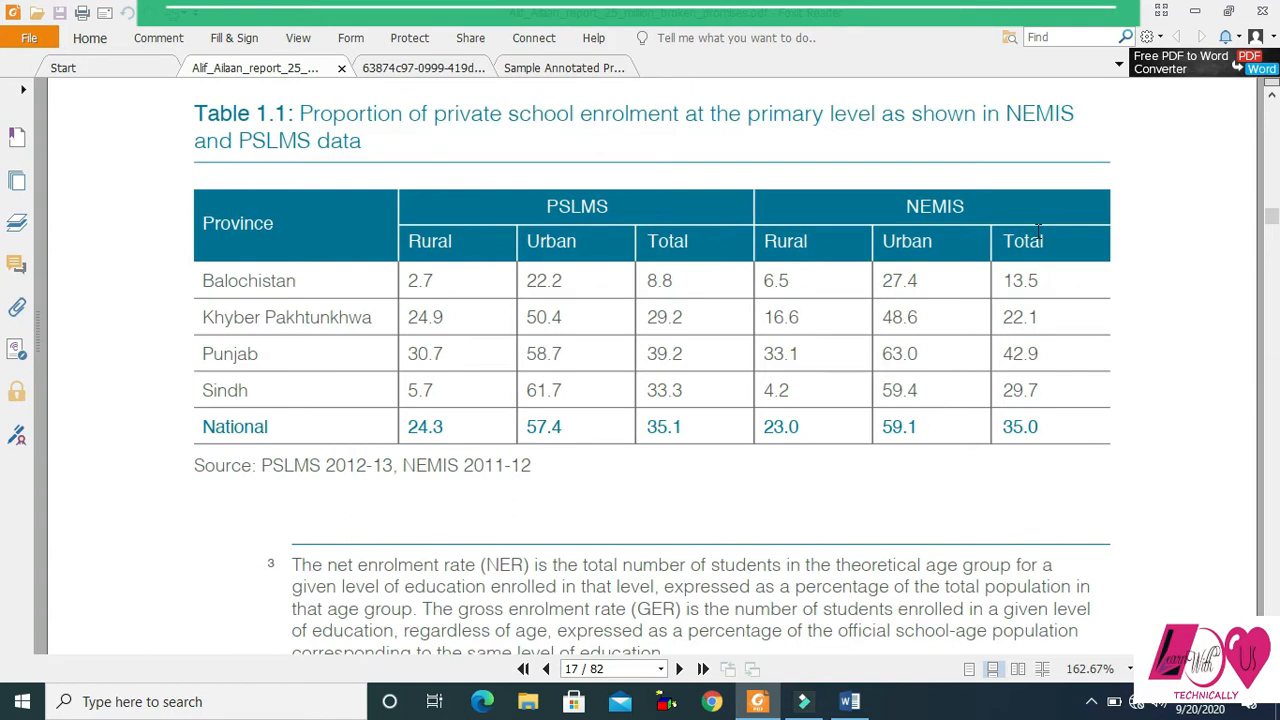
{"action": "key", "text": "alt+Tab"}
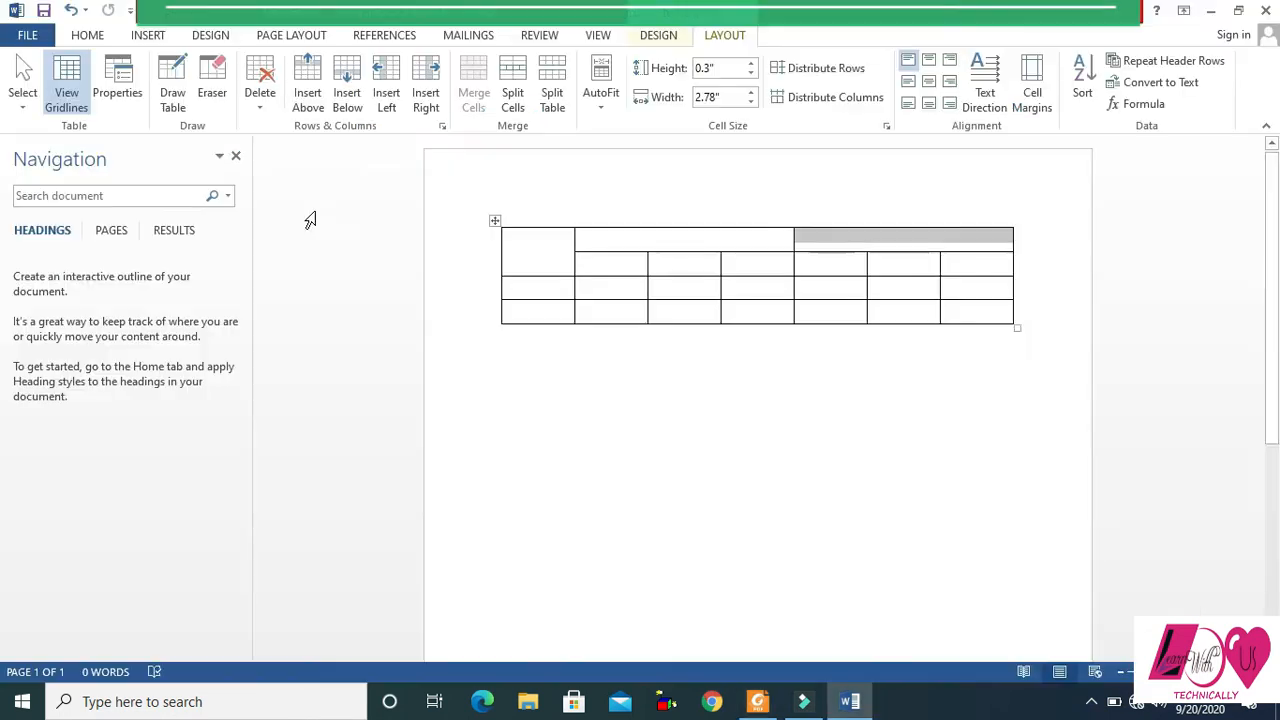
{"action": "left_click", "coordinate": [518, 241]}
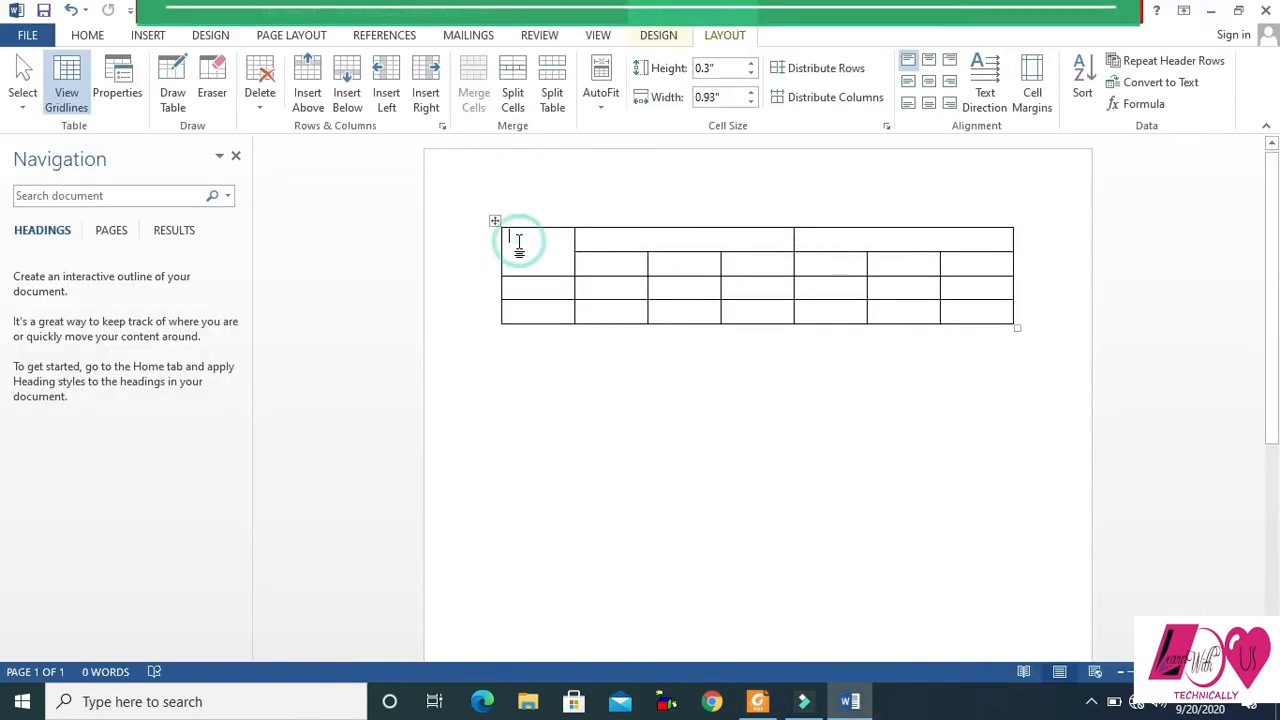
{"action": "left_click_drag", "start_coordinate": [518, 241], "coordinate": [980, 314]}
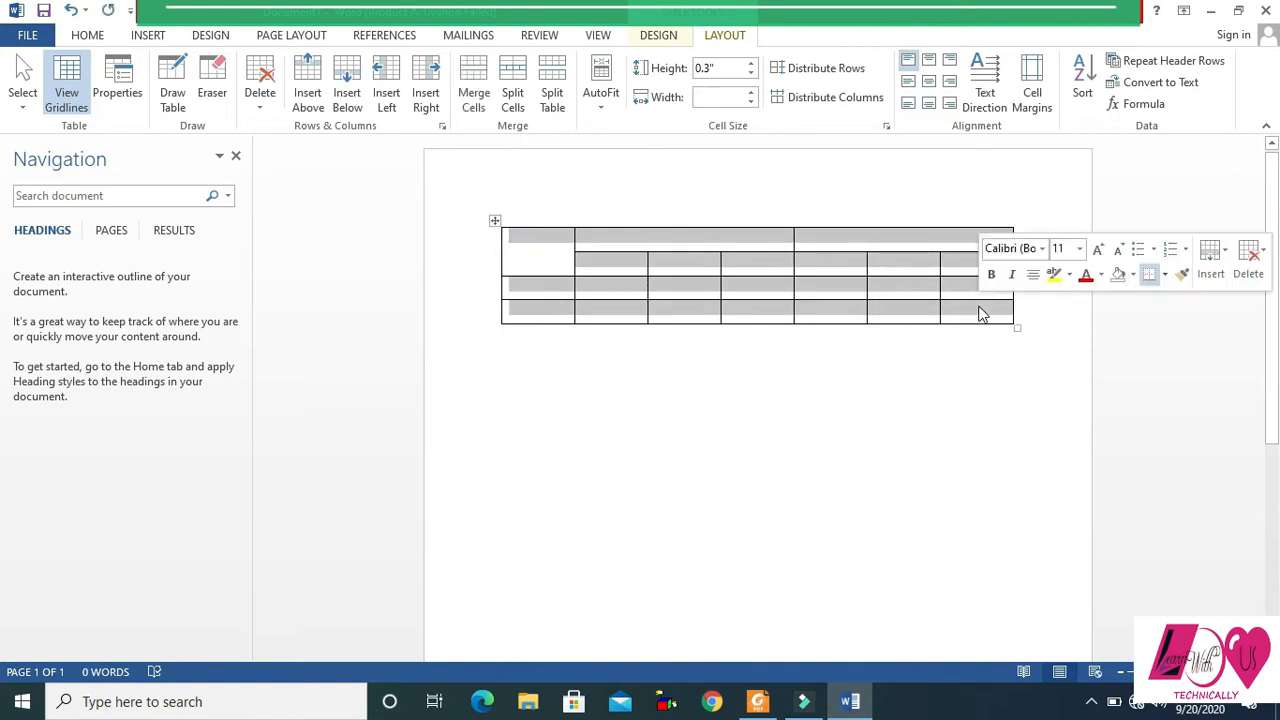
{"action": "left_click", "coordinate": [929, 83]}
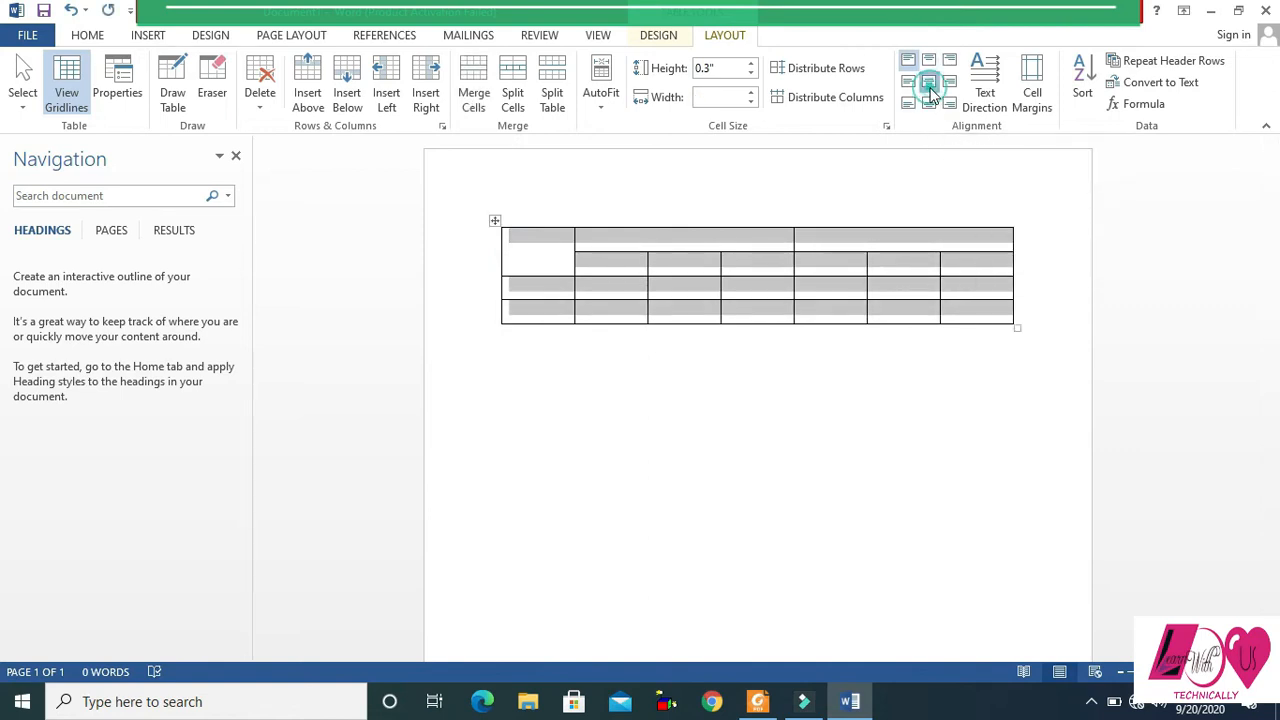
- Enter the heading "Province" in the merged first cell of the Word table, checking it against the PDF
{"action": "left_click", "coordinate": [530, 265]}
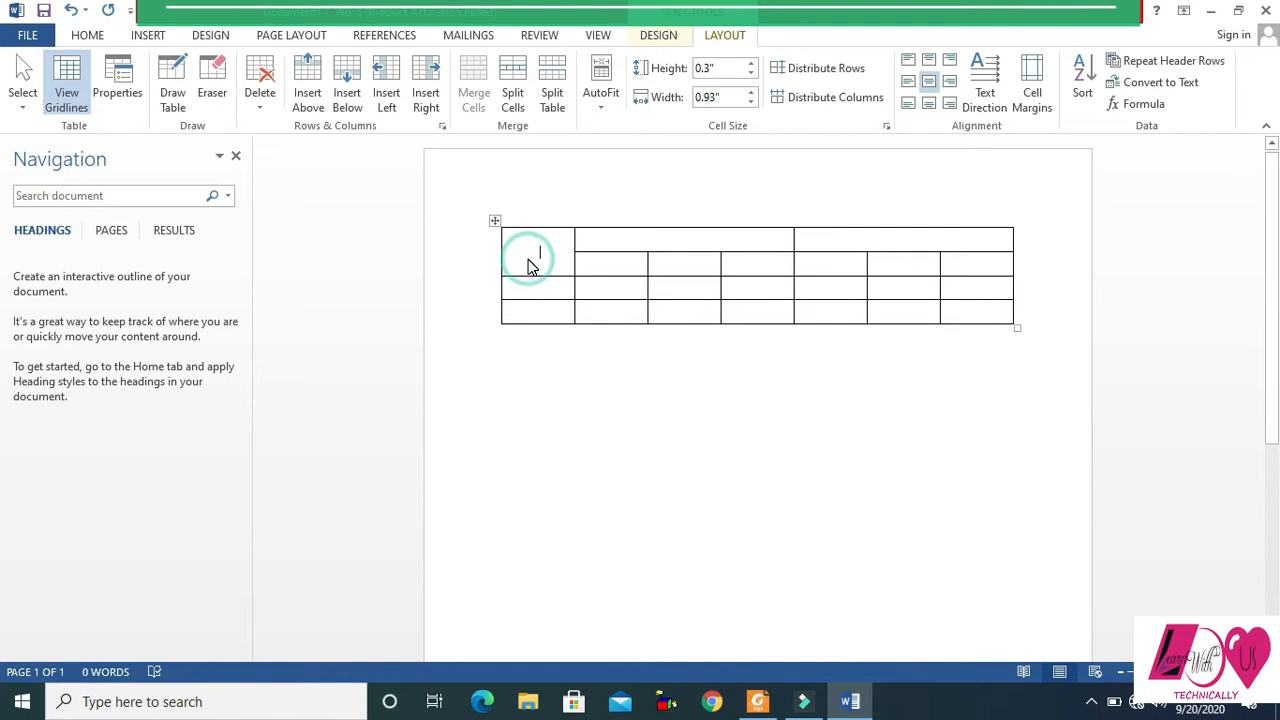
{"action": "key", "text": "alt+Tab"}
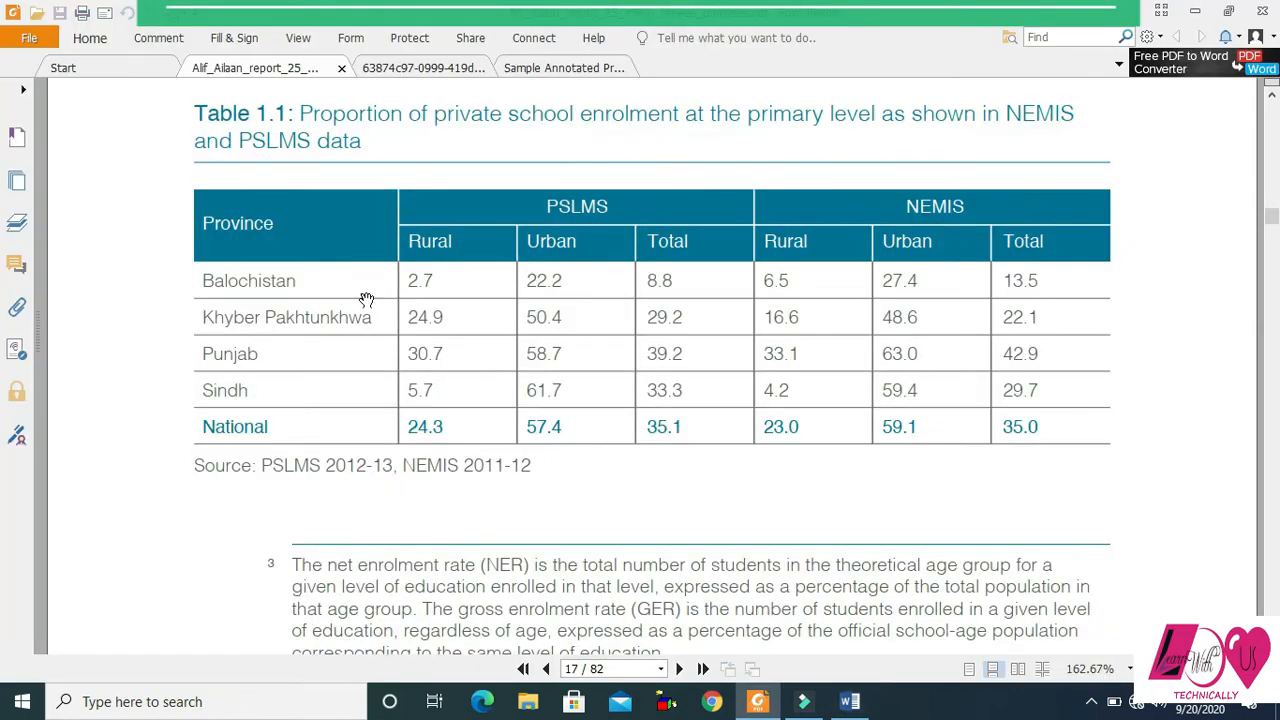
{"action": "left_click", "coordinate": [757, 703]}
{"action": "type", "text": "P"}
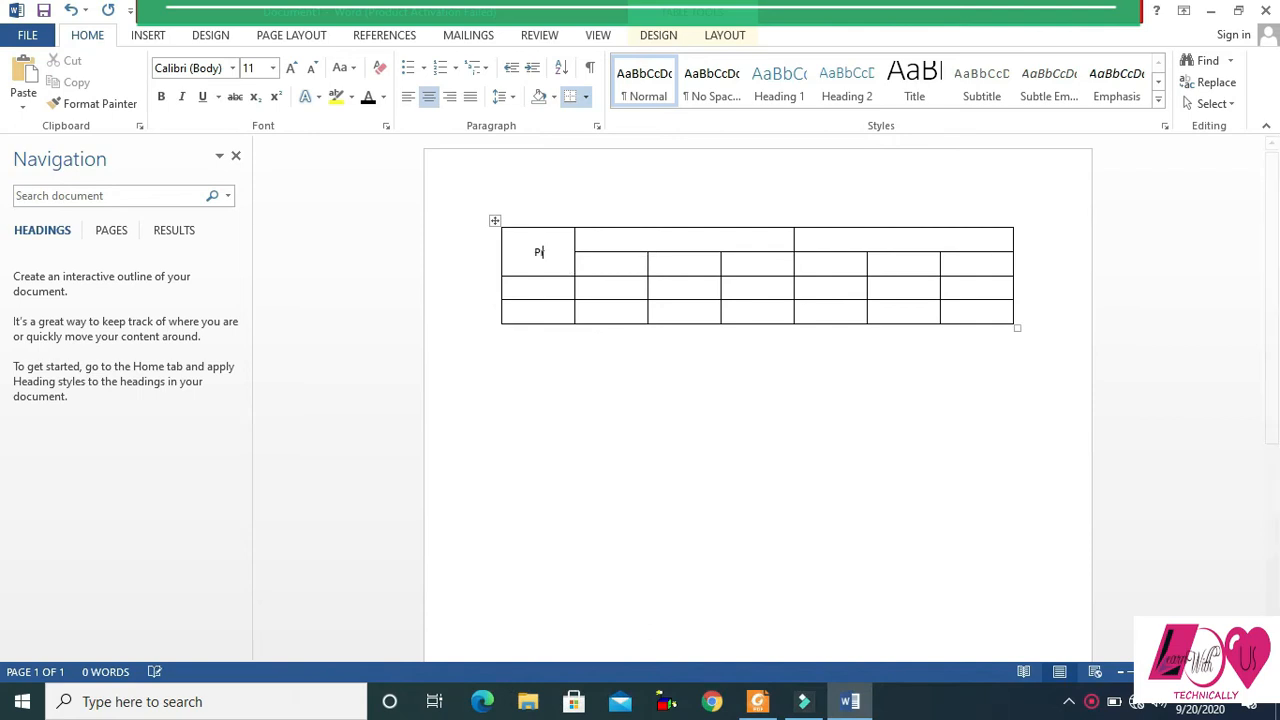
{"action": "type", "text": "rovince"}
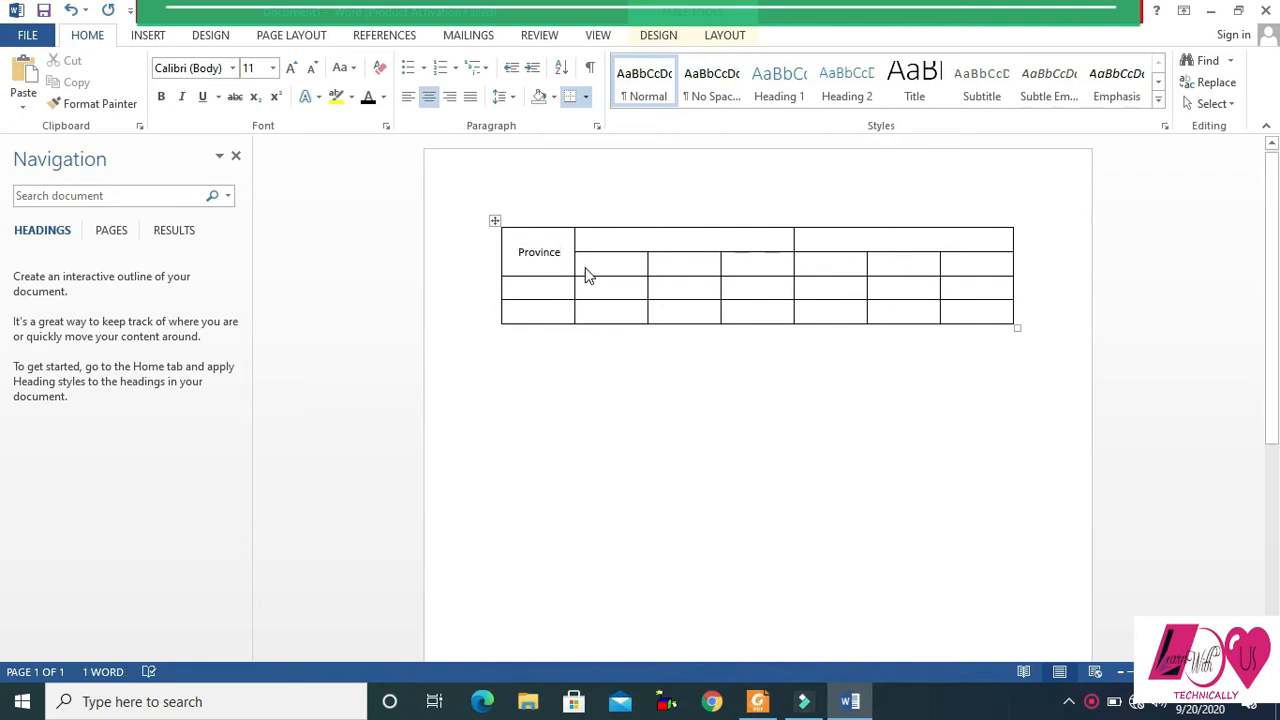
- Enter the headings "PSLMS" and "NEMIS" in the two merged first-row cells of the Word table, reading them from the PDF
{"action": "key", "text": "alt+Tab"}
{"action": "key", "text": "alt+Tab"}
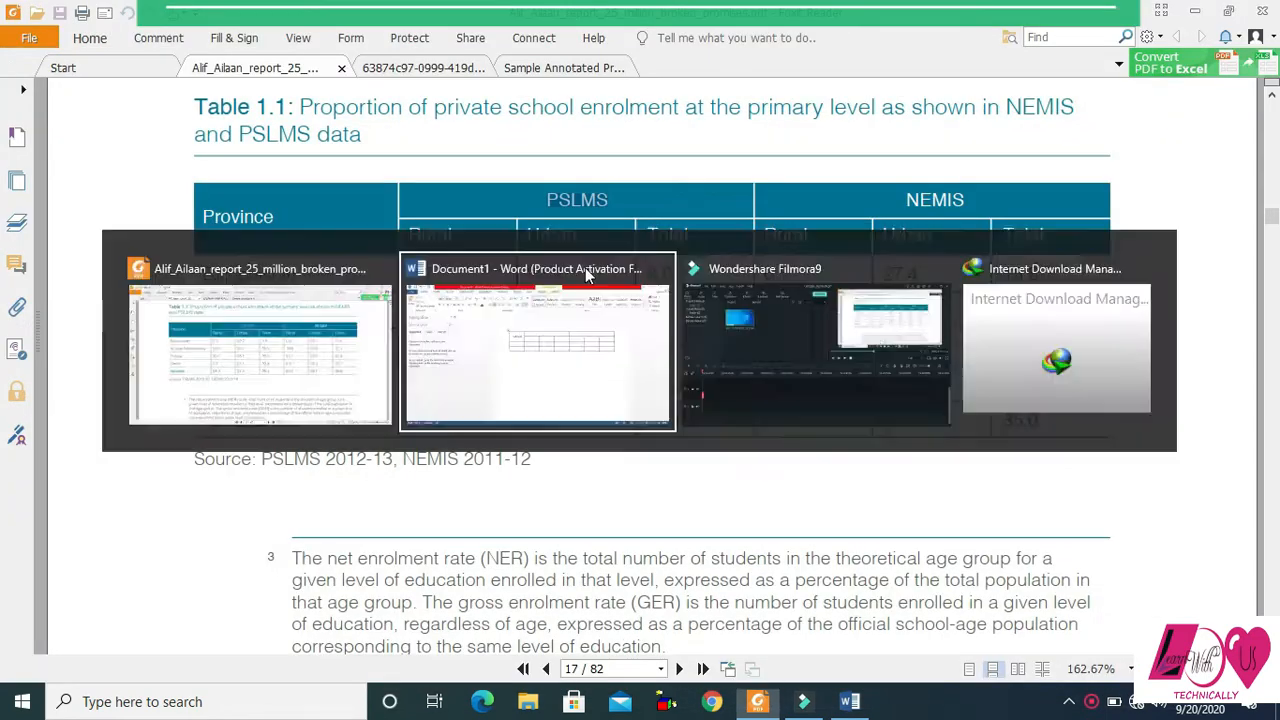
{"action": "type", "text": "PSLMS"}
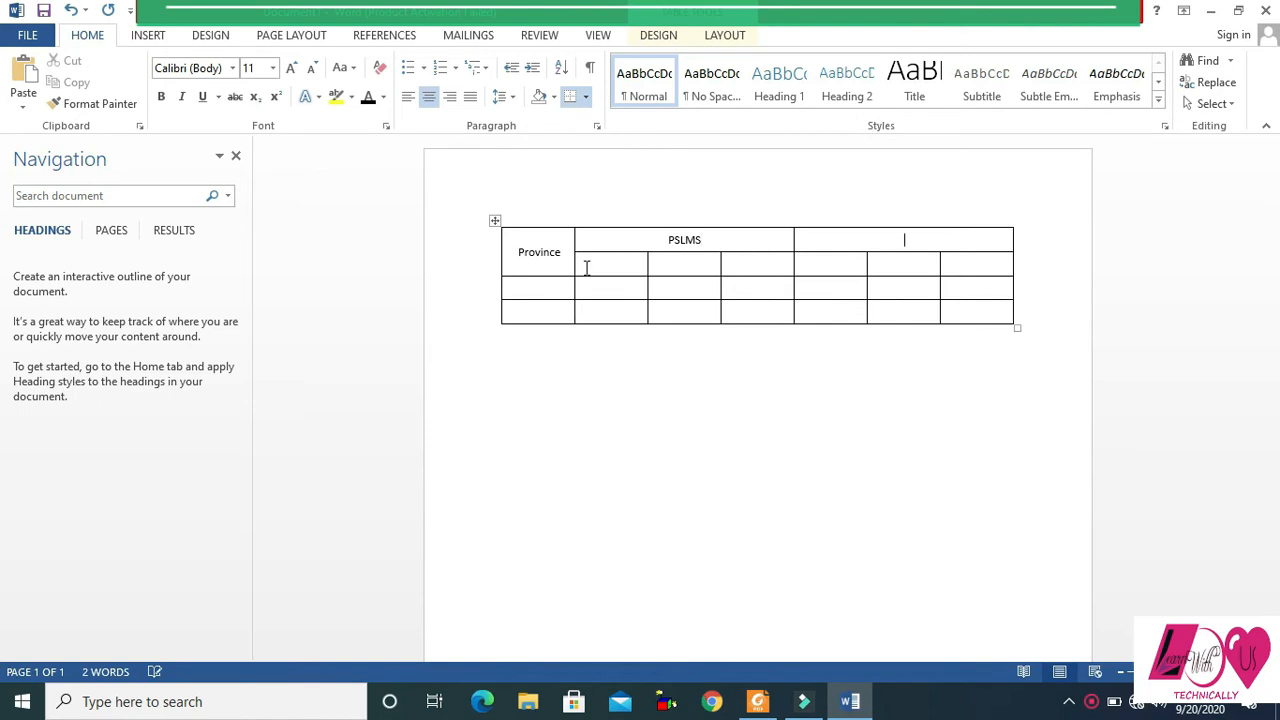
{"action": "key", "text": "alt+Tab"}
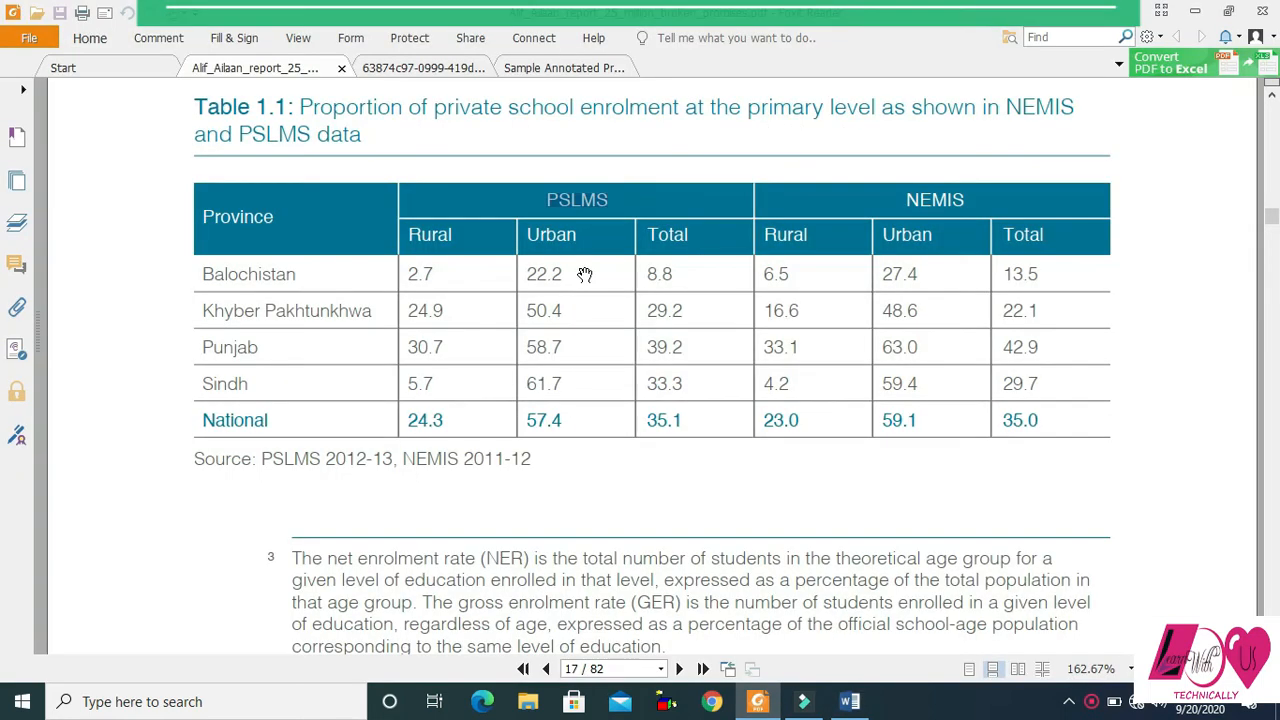
{"action": "key", "text": "alt+Tab"}
{"action": "key", "text": "Tab"}
{"action": "type", "text": "NEMIS"}
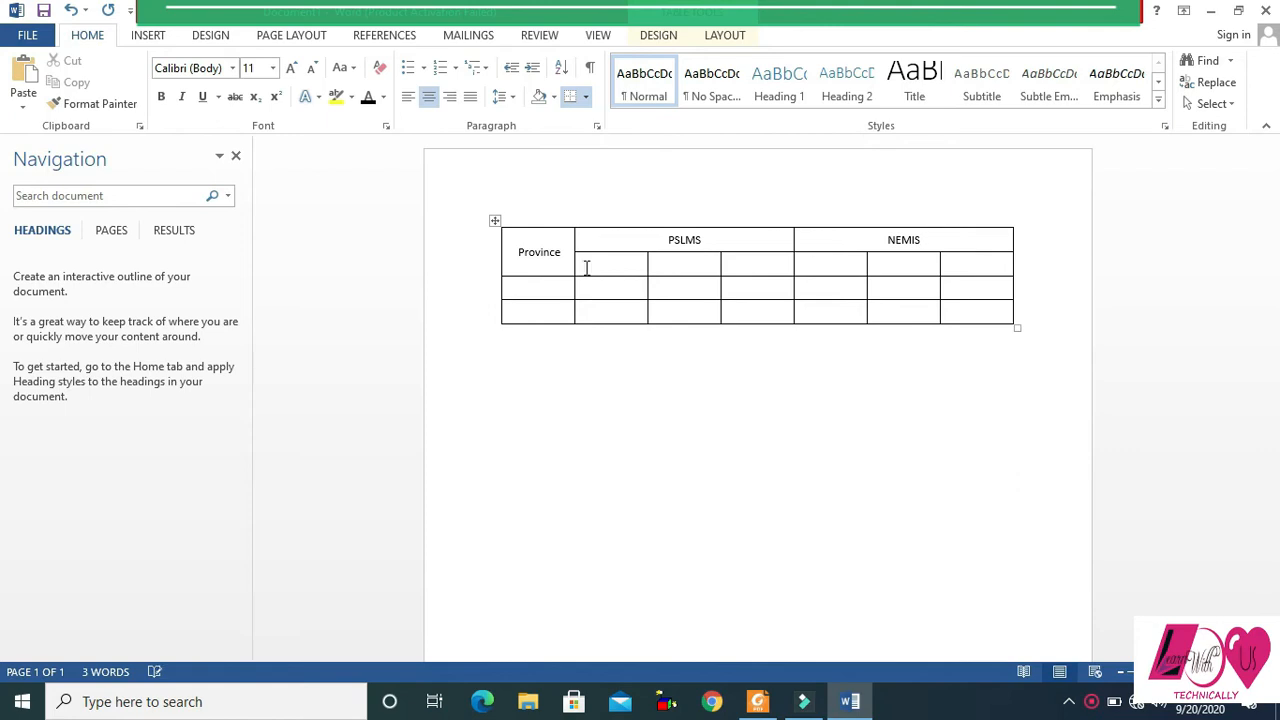
- Increase the font size of the headings "Province", "PSLMS" and "NEMIS" to 14
{"action": "left_click", "coordinate": [600, 265]}
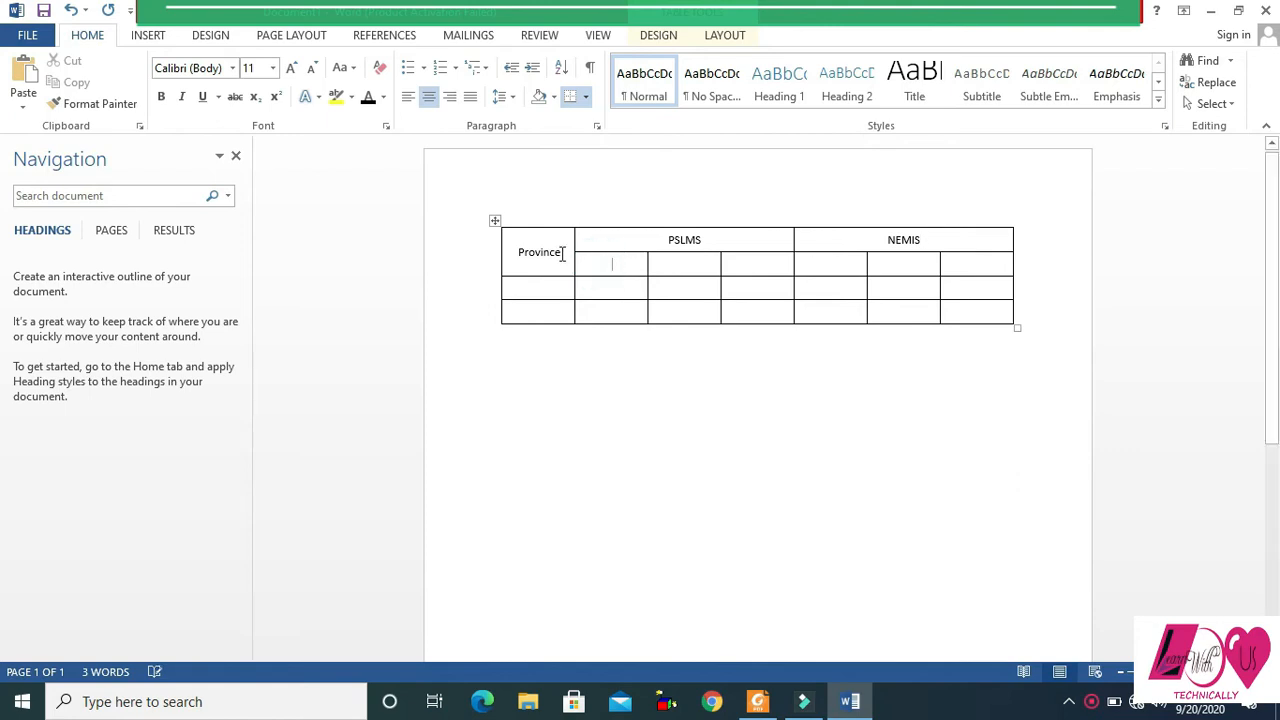
{"action": "left_click_drag", "start_coordinate": [563, 253], "coordinate": [517, 251]}
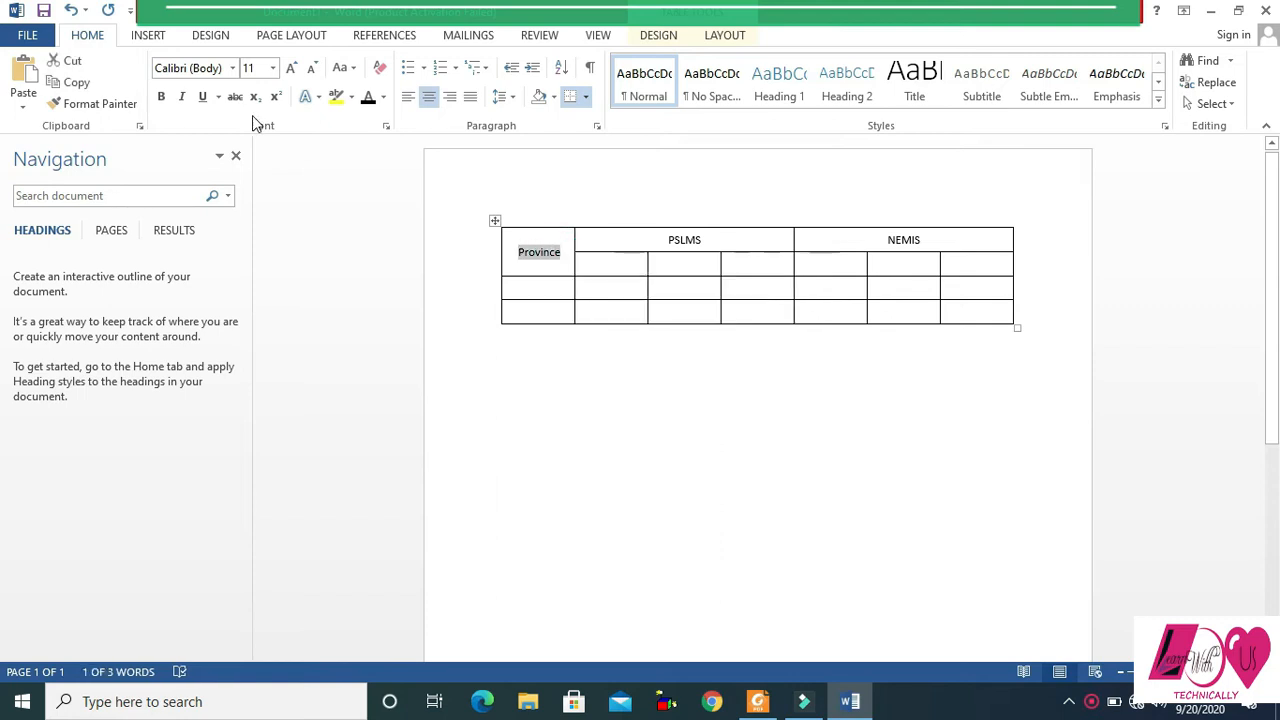
{"action": "left_click", "coordinate": [292, 70]}
{"action": "left_click", "coordinate": [292, 70]}
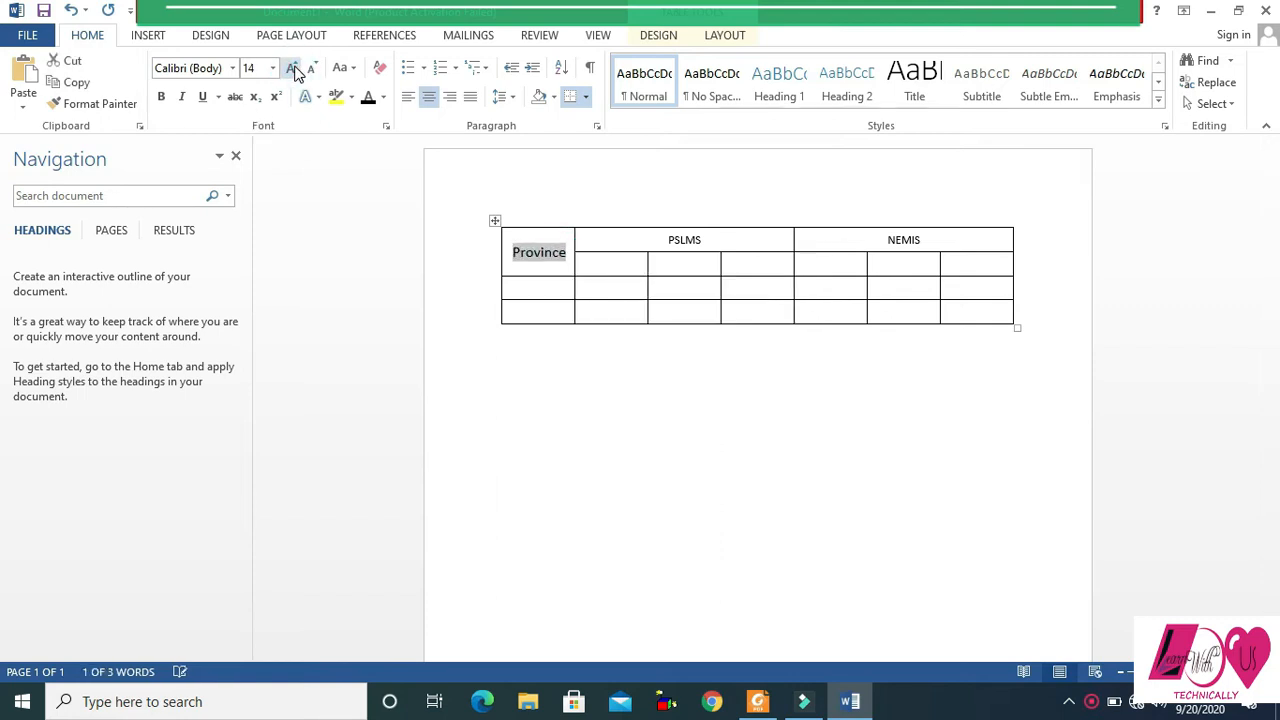
{"action": "double_click", "coordinate": [700, 240]}
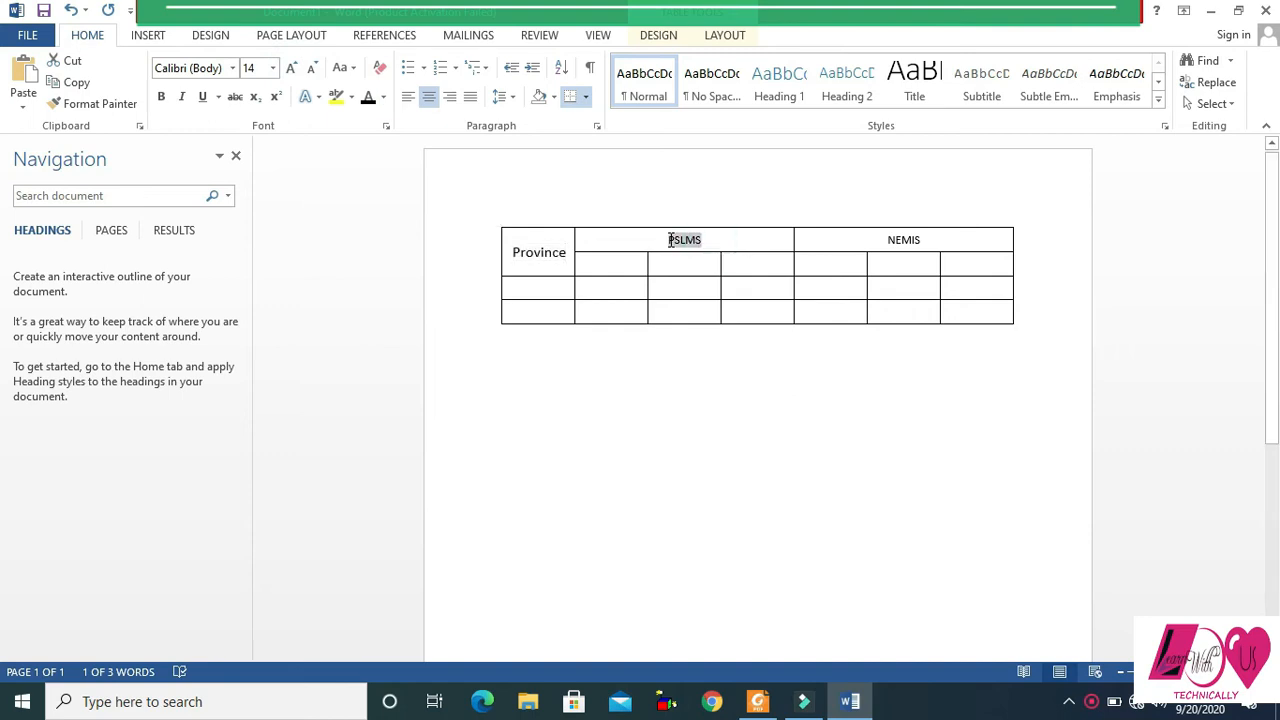
{"action": "left_click", "coordinate": [291, 69]}
{"action": "left_click", "coordinate": [291, 69]}
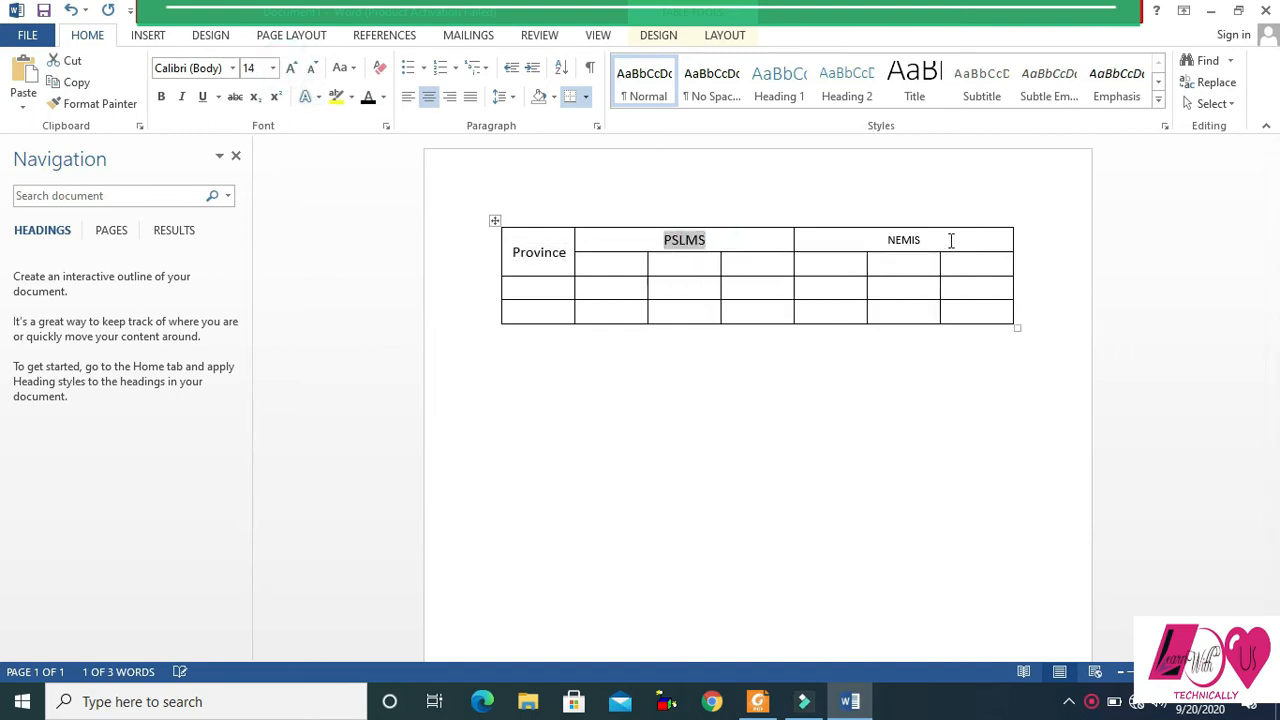
{"action": "left_click_drag", "start_coordinate": [924, 242], "coordinate": [862, 242]}
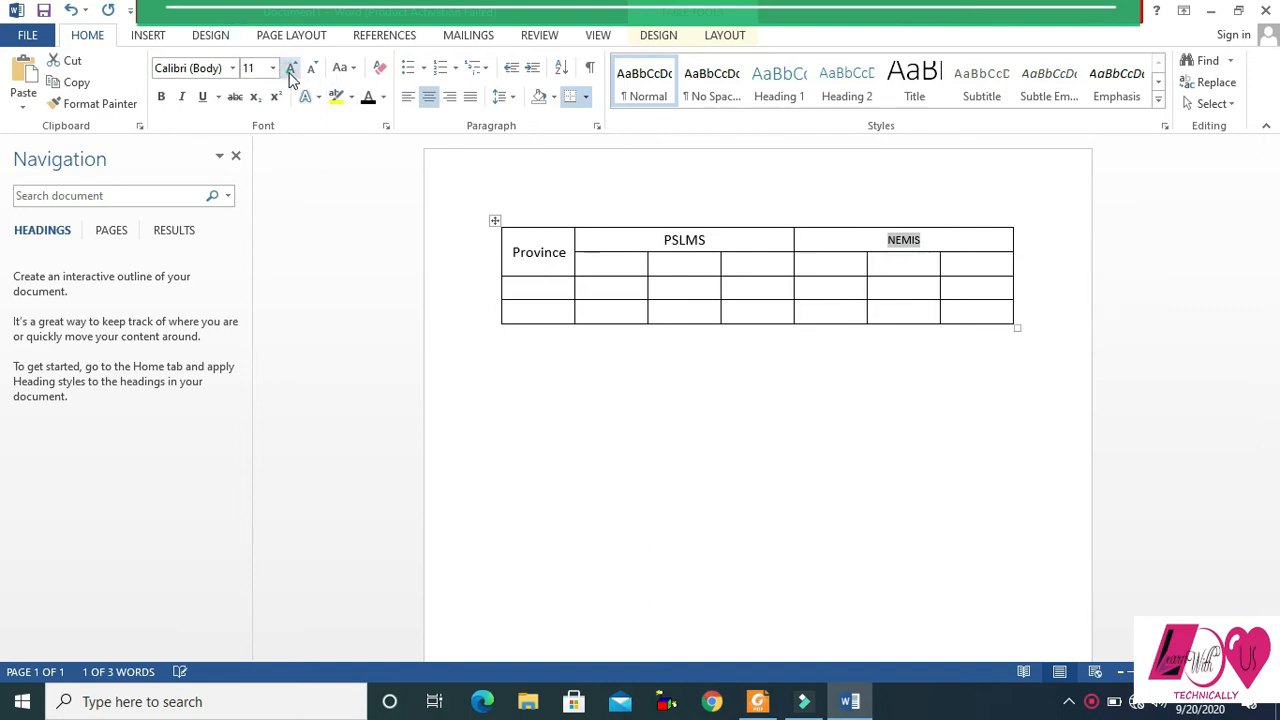
{"action": "left_click", "coordinate": [291, 69]}
{"action": "left_click", "coordinate": [291, 69]}
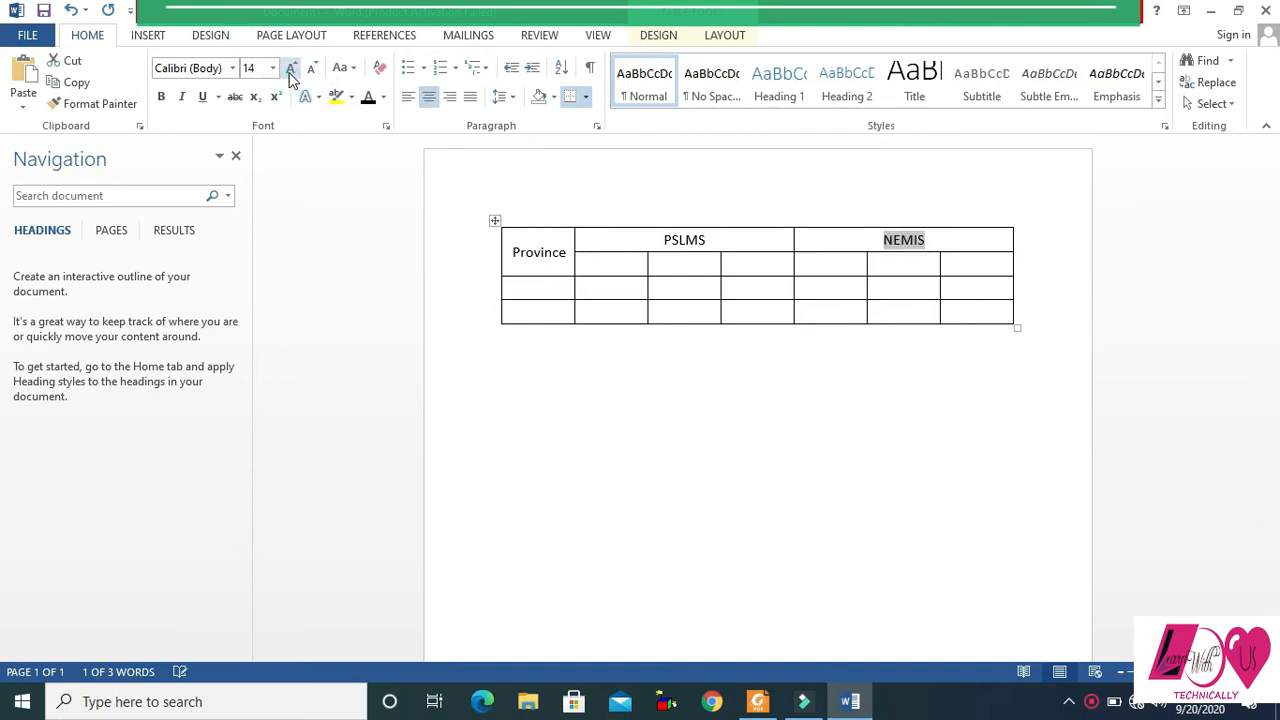
- Copy the Rural, Urban and Total sub-headings from the PDF table and paste them into the six second-row cells of the Word table
{"action": "left_click", "coordinate": [604, 265]}
{"action": "key", "text": "alt+Tab"}
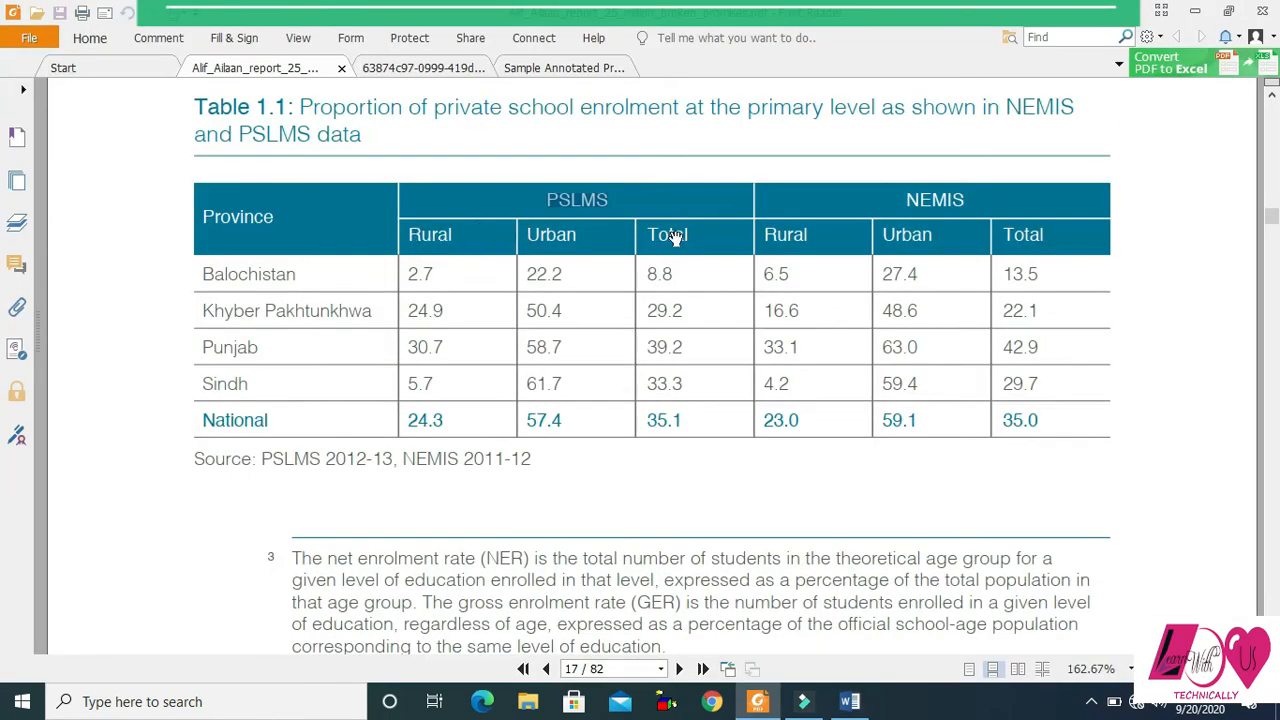
{"action": "left_click_drag", "start_coordinate": [410, 234], "coordinate": [1046, 232]}
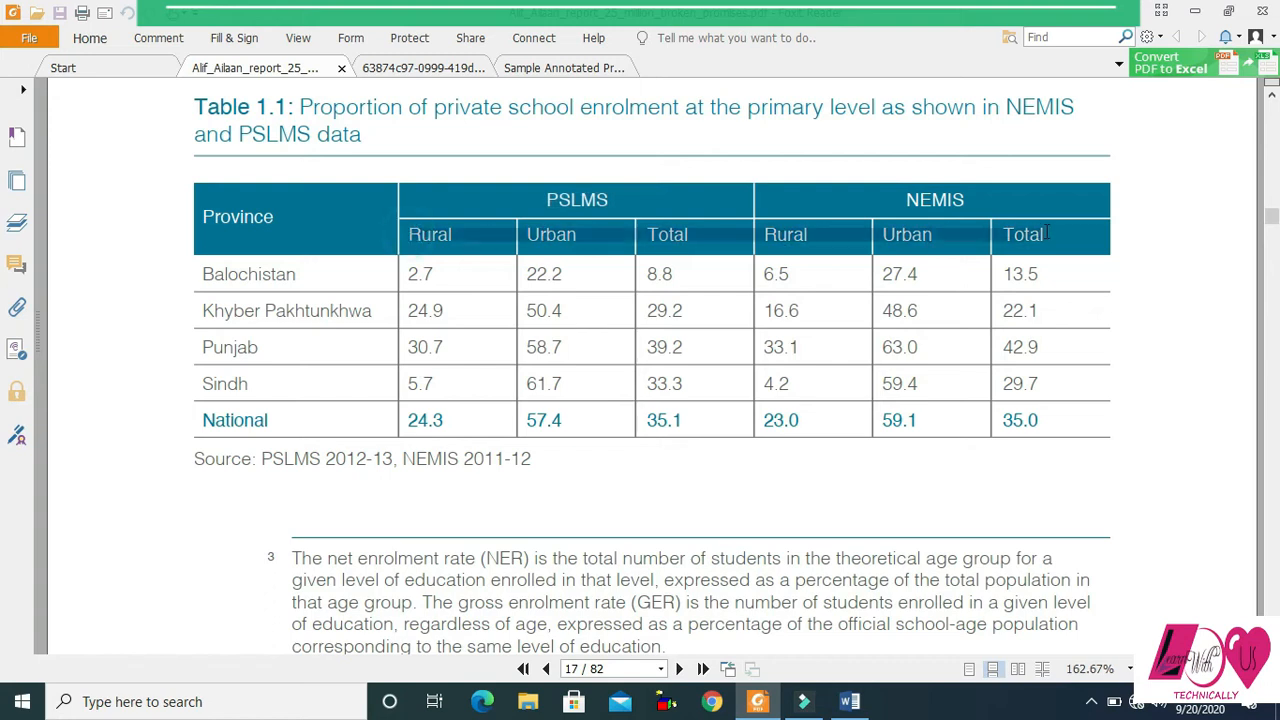
{"action": "key", "text": "ctrl+c"}
{"action": "key", "text": "alt+Tab"}
{"action": "left_click_drag", "start_coordinate": [610, 262], "coordinate": [951, 268]}
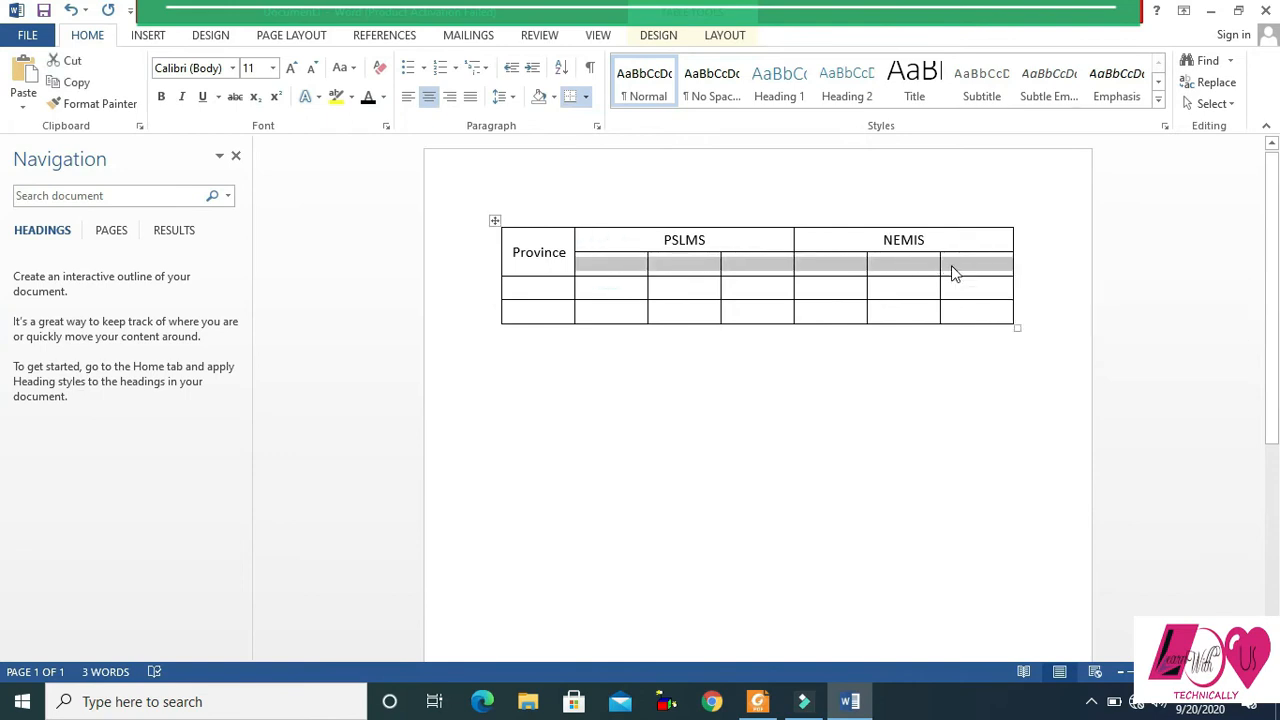
{"action": "key", "text": "ctrl+v"}
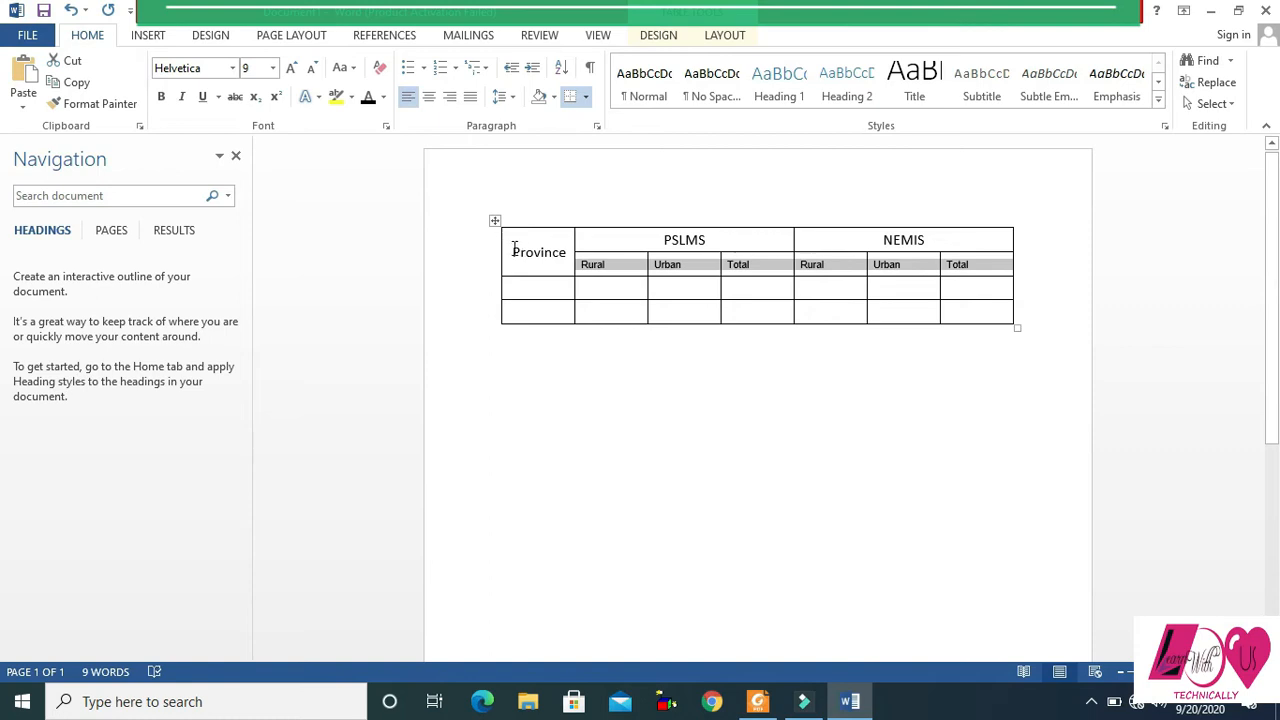
- Centre the contents of all the table's cells horizontally and vertically, including the pasted sub-headings
{"action": "left_click_drag", "start_coordinate": [511, 247], "coordinate": [1008, 316]}
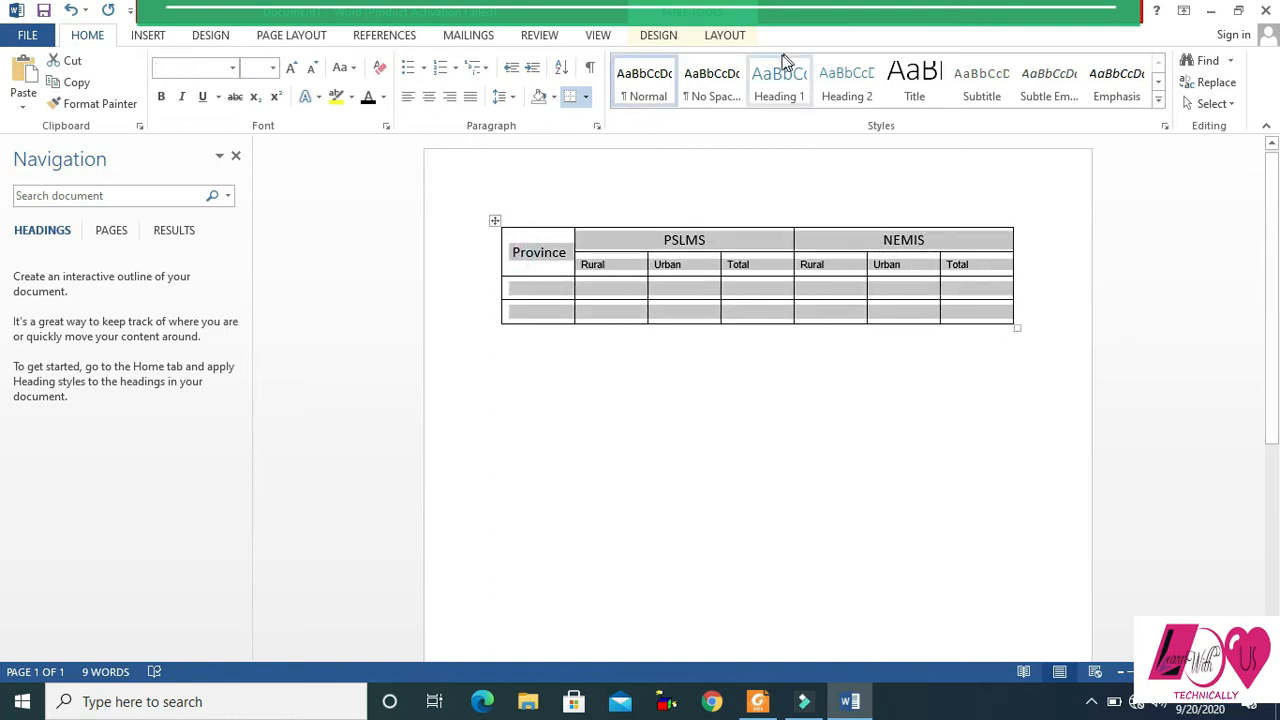
{"action": "left_click", "coordinate": [726, 35]}
{"action": "left_click", "coordinate": [929, 81]}
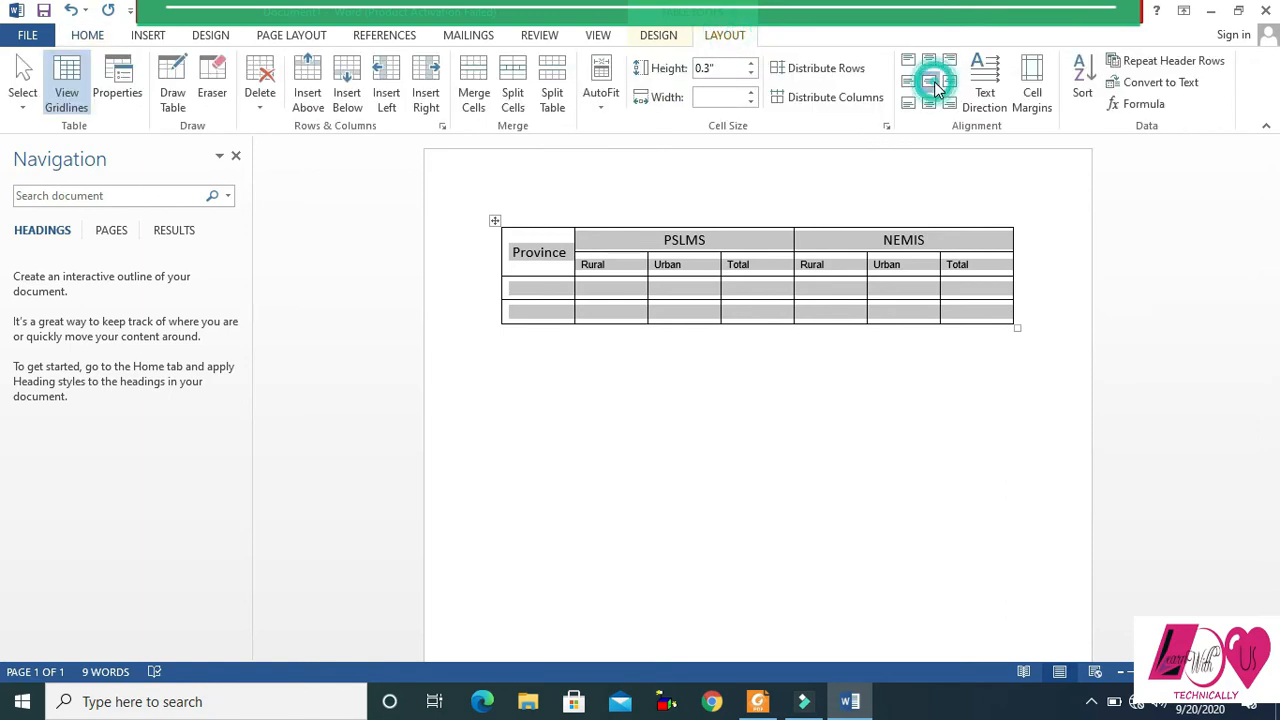
{"action": "left_click", "coordinate": [602, 290]}
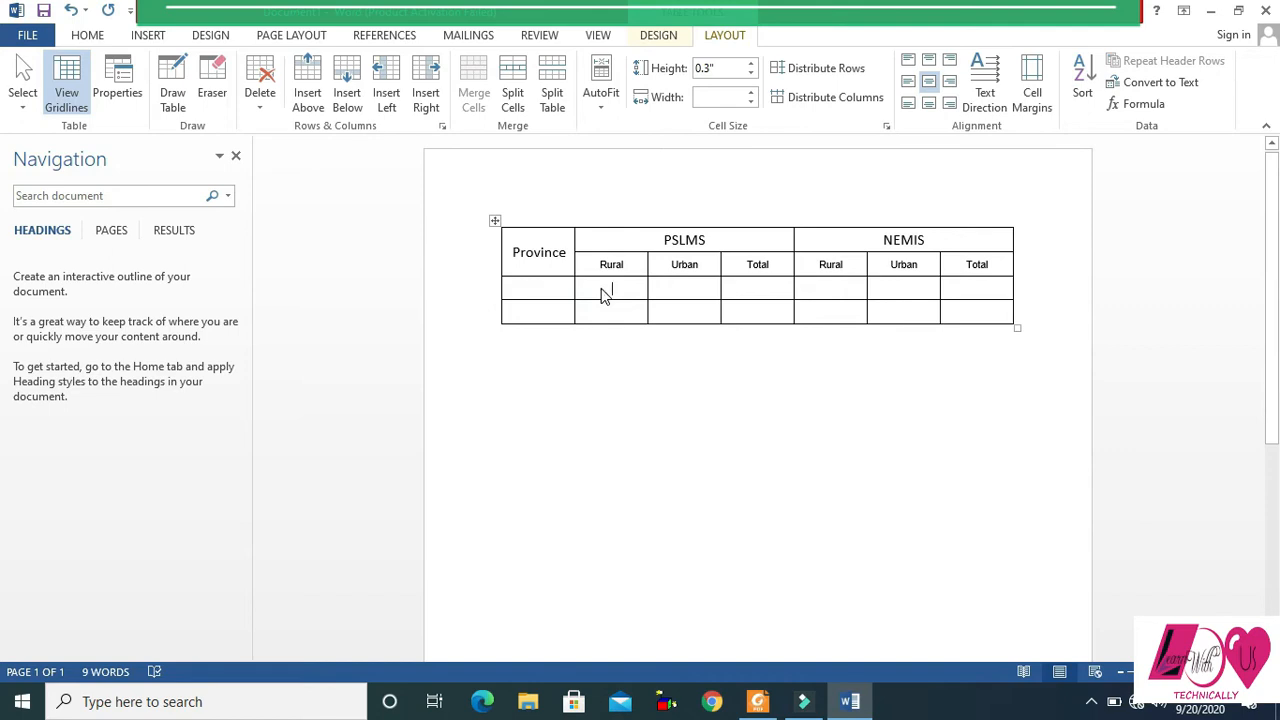
- Shift the column borders to narrow the six Rural, Urban and Total columns and widen the Province column to about 1.56 inches
{"action": "left_click", "coordinate": [547, 289]}
{"action": "left_click_drag", "start_coordinate": [940, 287], "coordinate": [954, 287]}
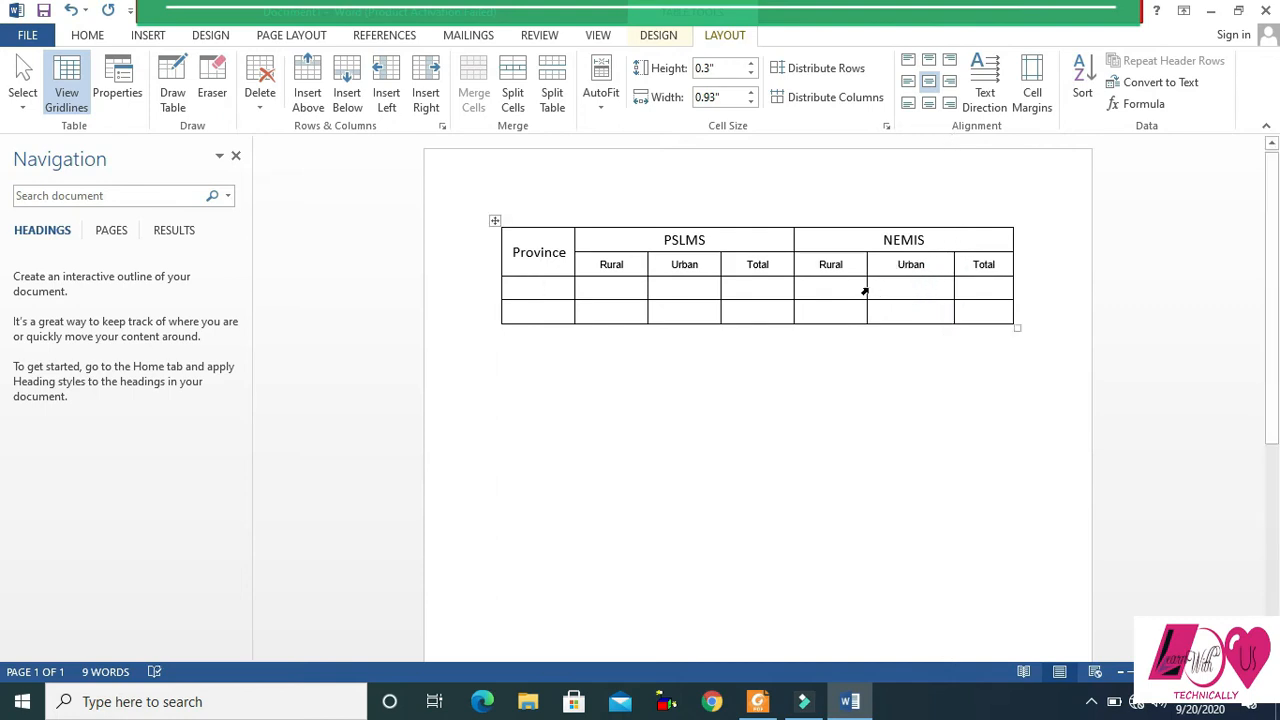
{"action": "left_click_drag", "start_coordinate": [867, 288], "coordinate": [890, 288]}
{"action": "left_click_drag", "start_coordinate": [792, 289], "coordinate": [821, 289]}
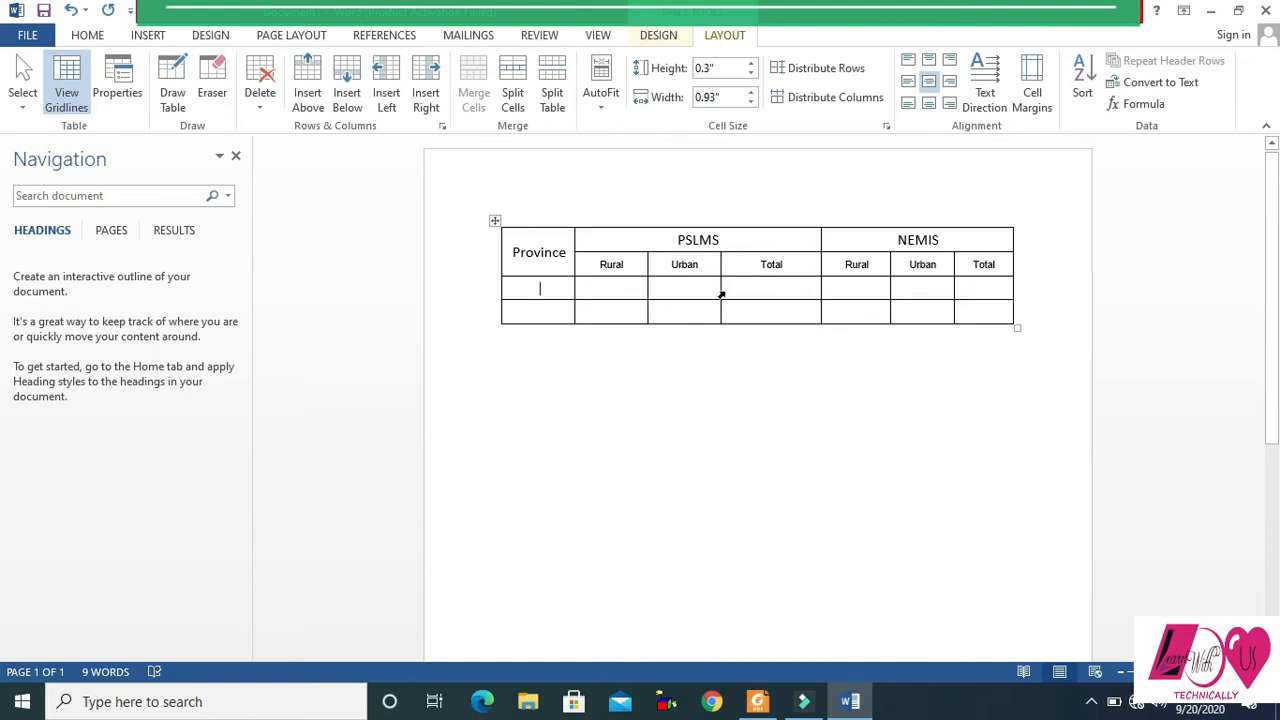
{"action": "left_click_drag", "start_coordinate": [719, 291], "coordinate": [752, 290]}
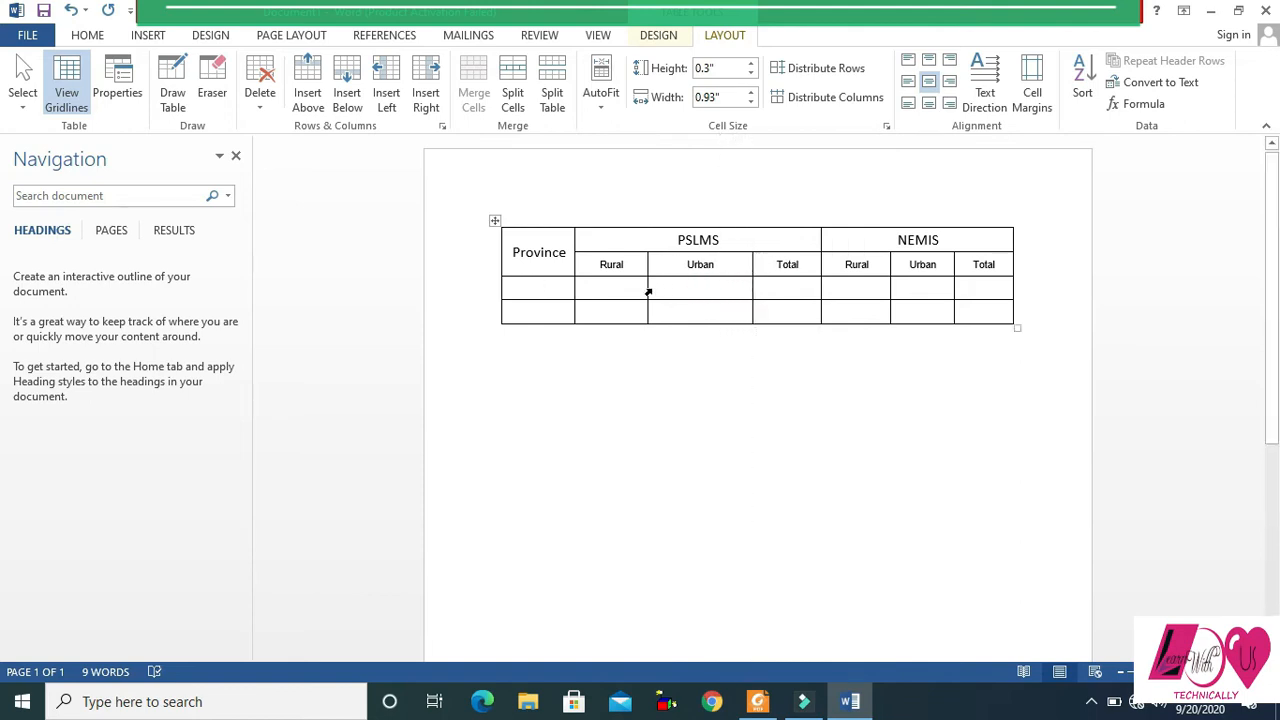
{"action": "left_click_drag", "start_coordinate": [648, 289], "coordinate": [678, 289]}
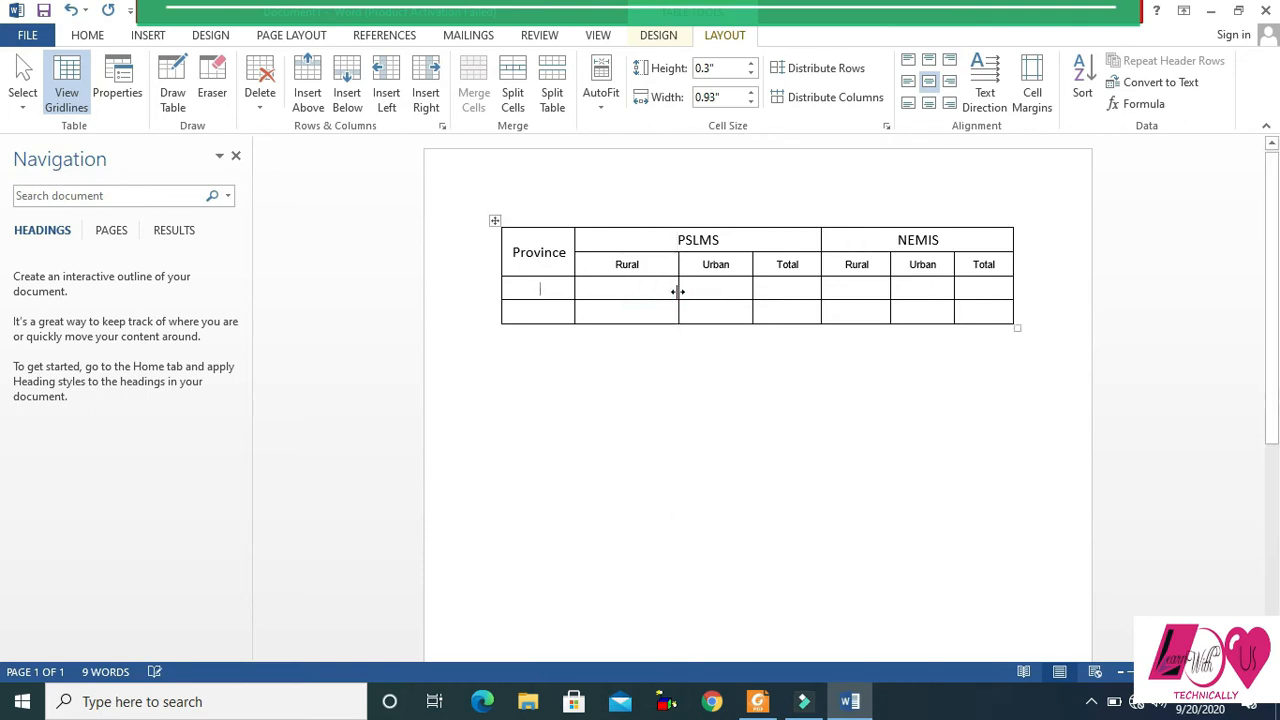
{"action": "left_click_drag", "start_coordinate": [575, 289], "coordinate": [627, 289]}
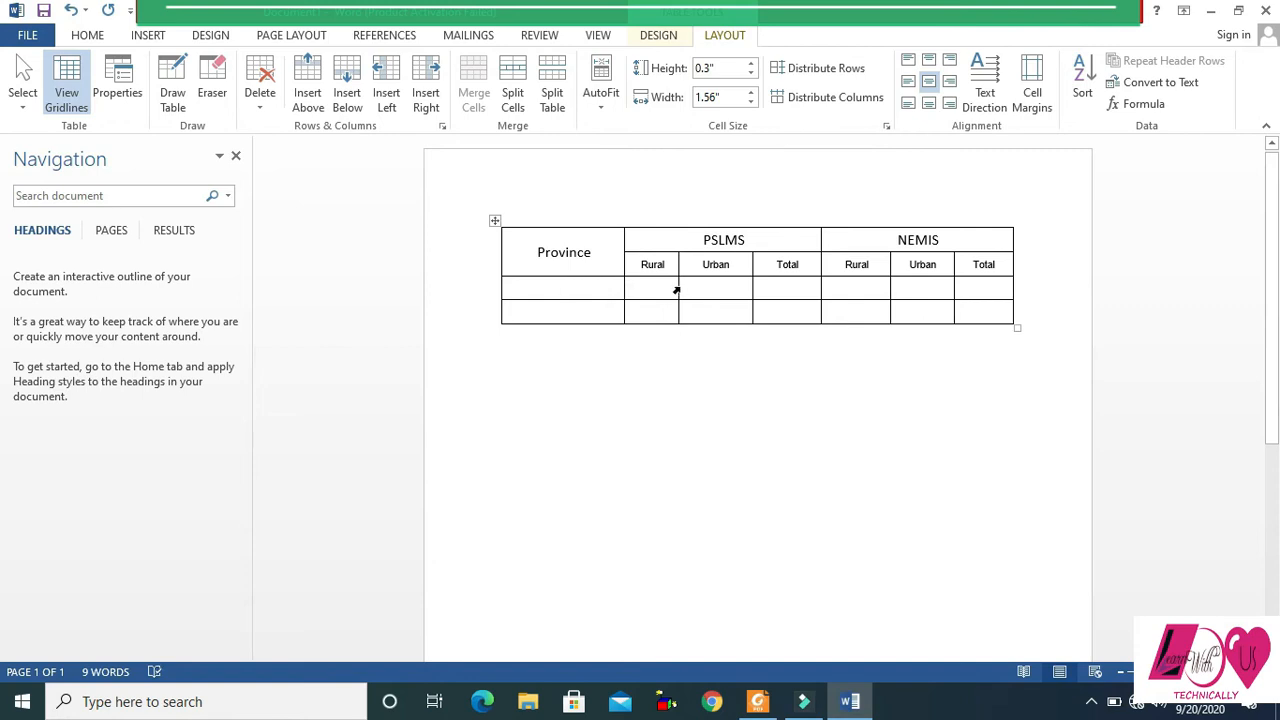
{"action": "left_click_drag", "start_coordinate": [679, 287], "coordinate": [686, 286]}
- Look up the first province in the PDF table and enter "Balochistyan" in the Word table's first cell below Province
{"action": "key", "text": "alt+Tab"}
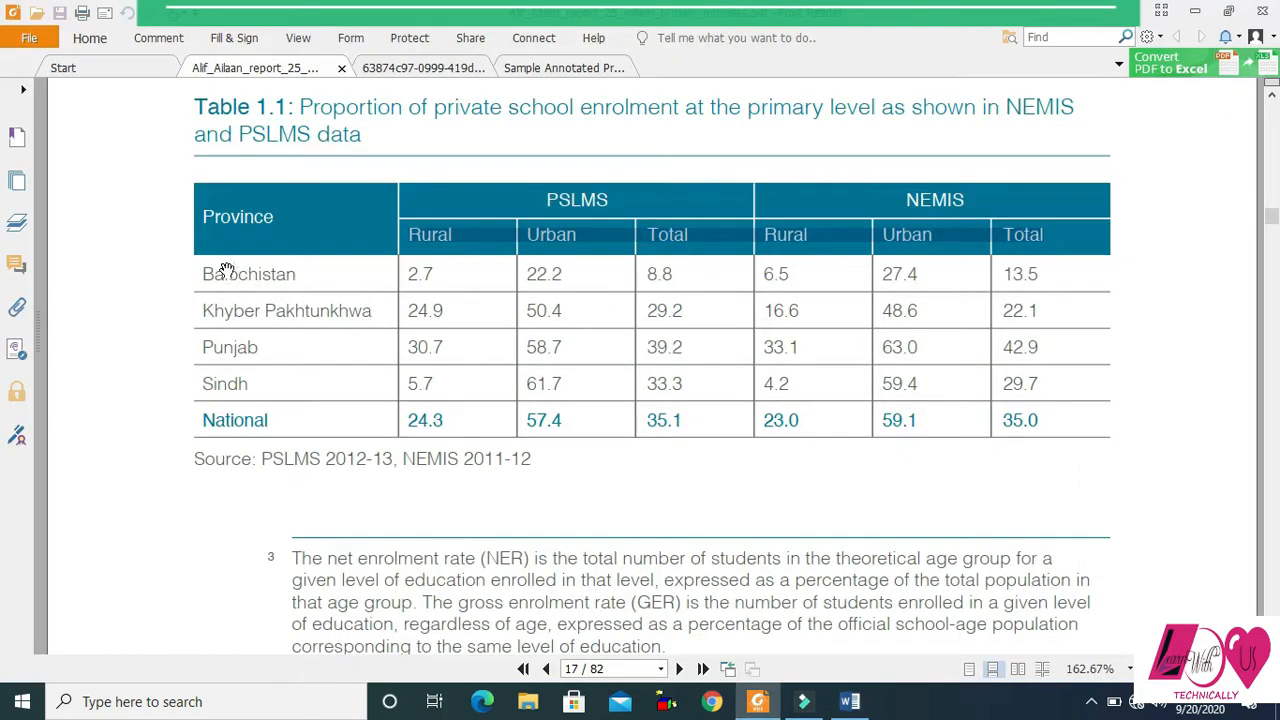
{"action": "left_click_drag", "start_coordinate": [204, 274], "coordinate": [405, 272]}
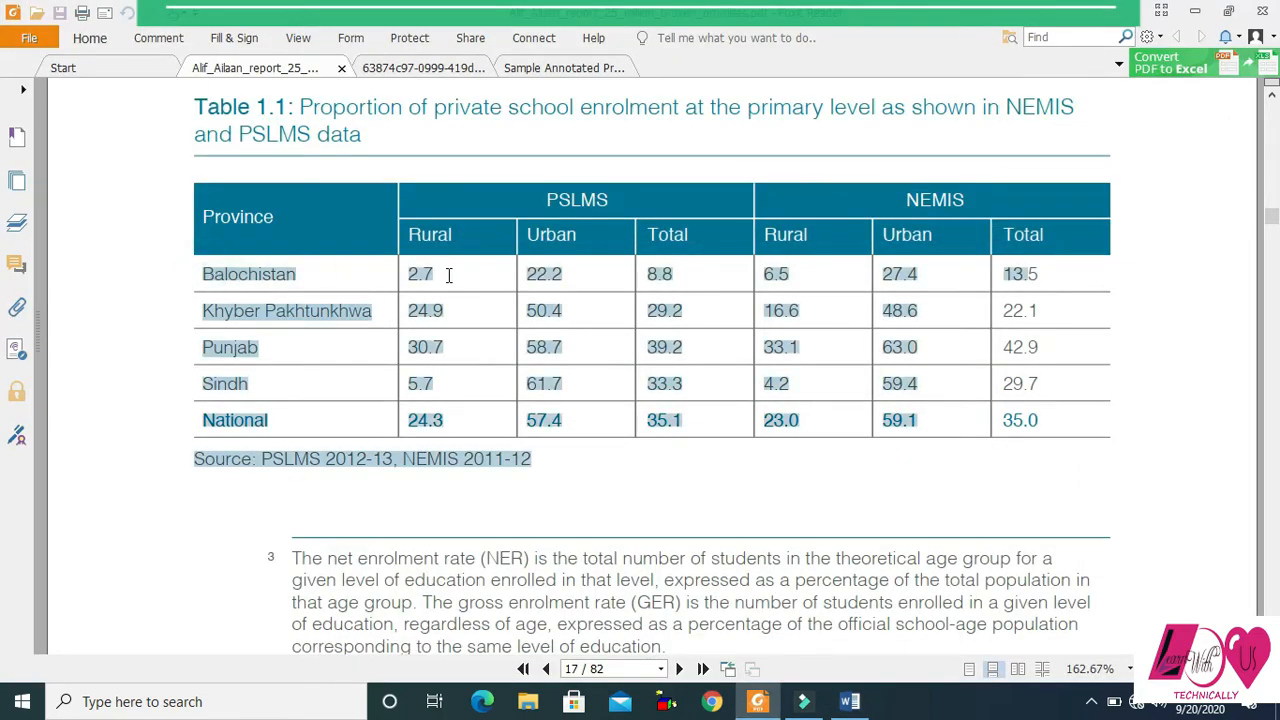
{"action": "left_click", "coordinate": [426, 273]}
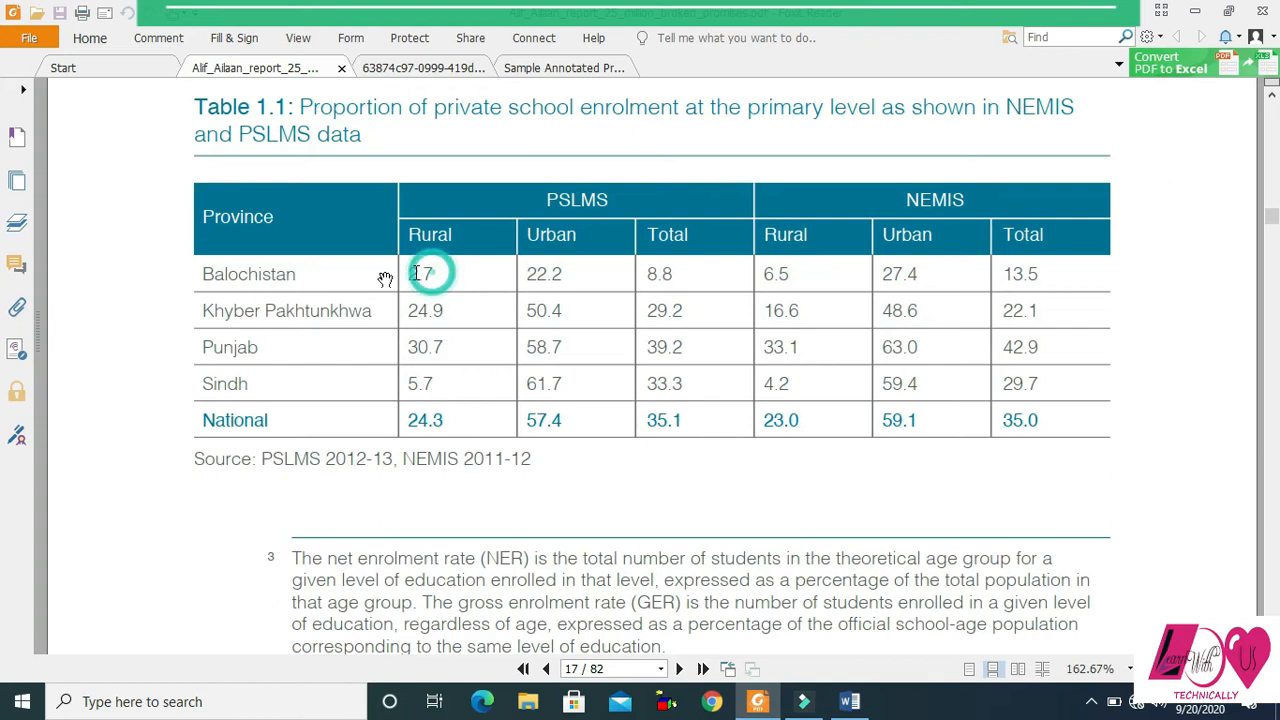
{"action": "double_click", "coordinate": [244, 273]}
{"action": "key", "text": "alt+Tab"}
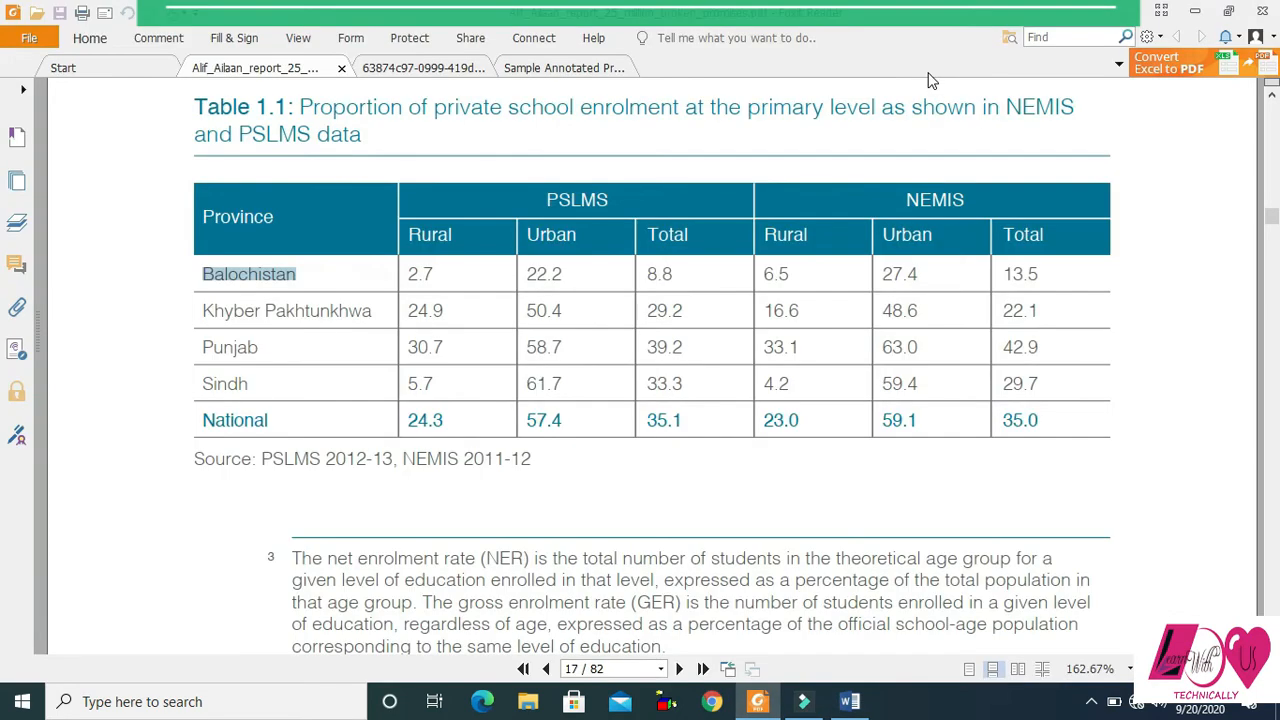
{"action": "key", "text": "alt+Tab"}
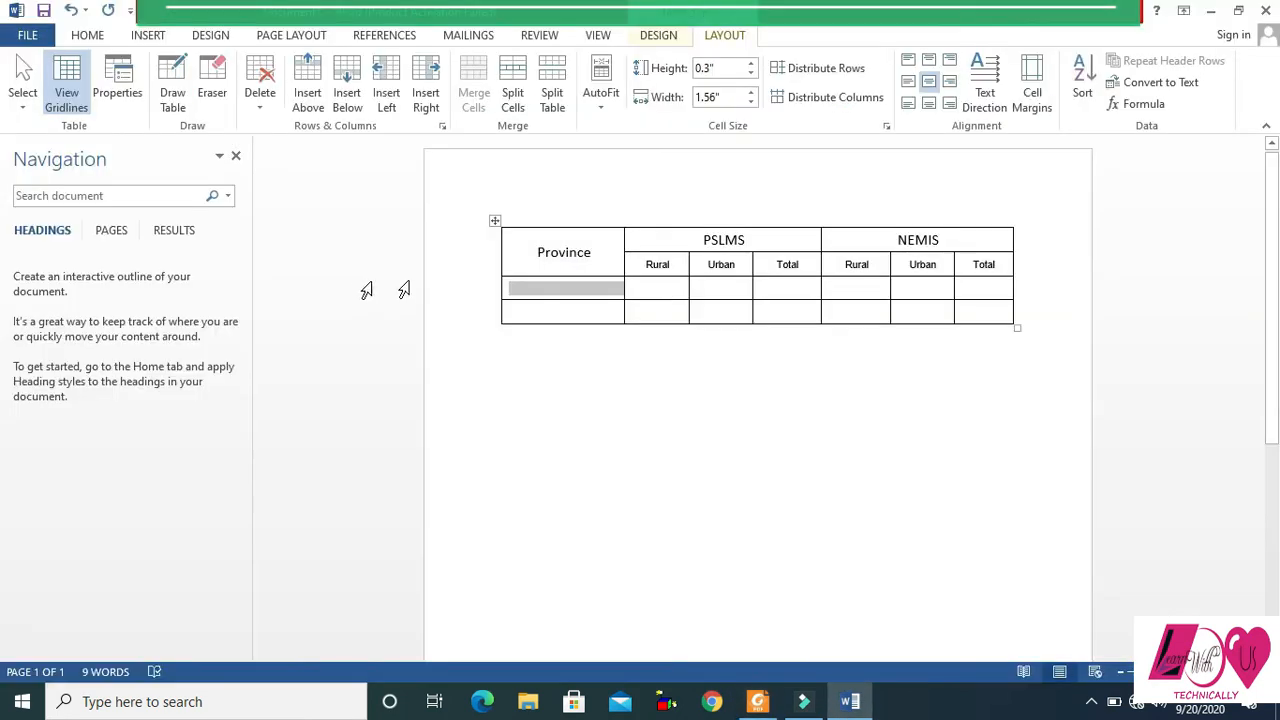
{"action": "type", "text": "Balochistyan"}
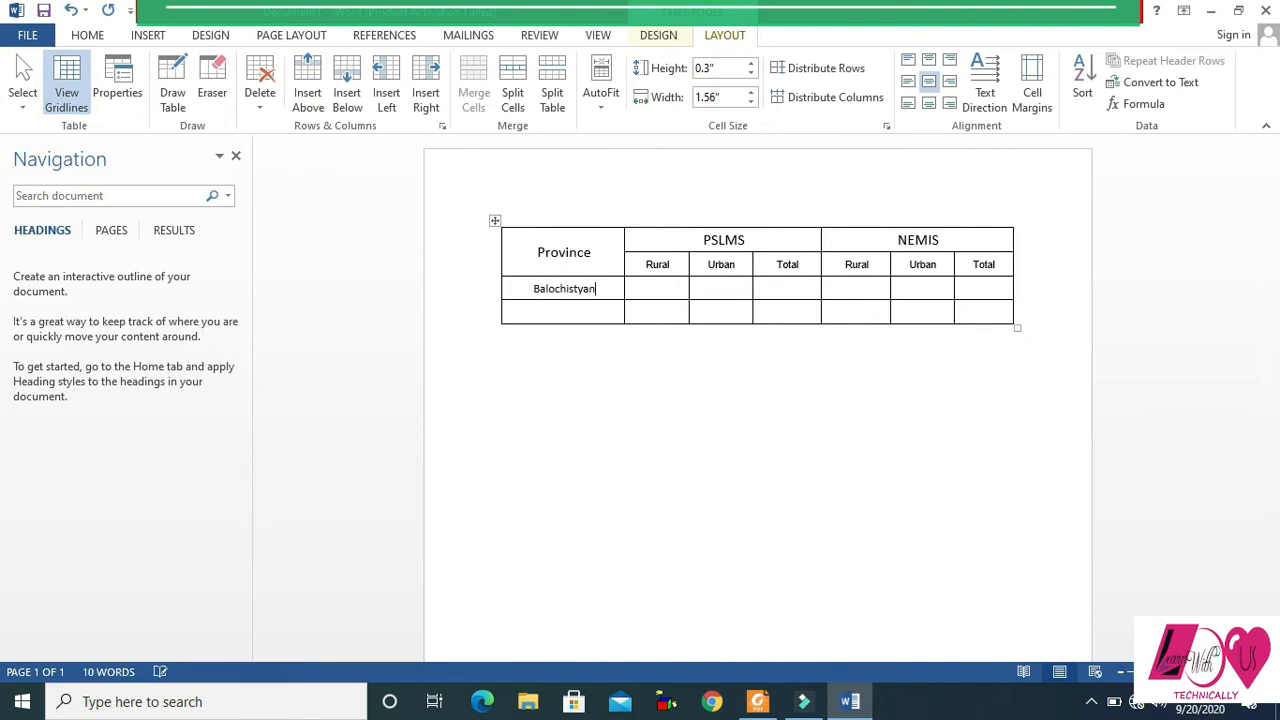
{"action": "key", "text": "Tab"}
- Fill the first province's row with the sample values 2.3, 4.1, 3.1, 3.2, 2.1 and 5.1
{"action": "type", "text": "2.3"}
{"action": "key", "text": "Tab"}
{"action": "type", "text": "4.1\t3.1\t3.2\t2.1"}
{"action": "key", "text": "Tab"}
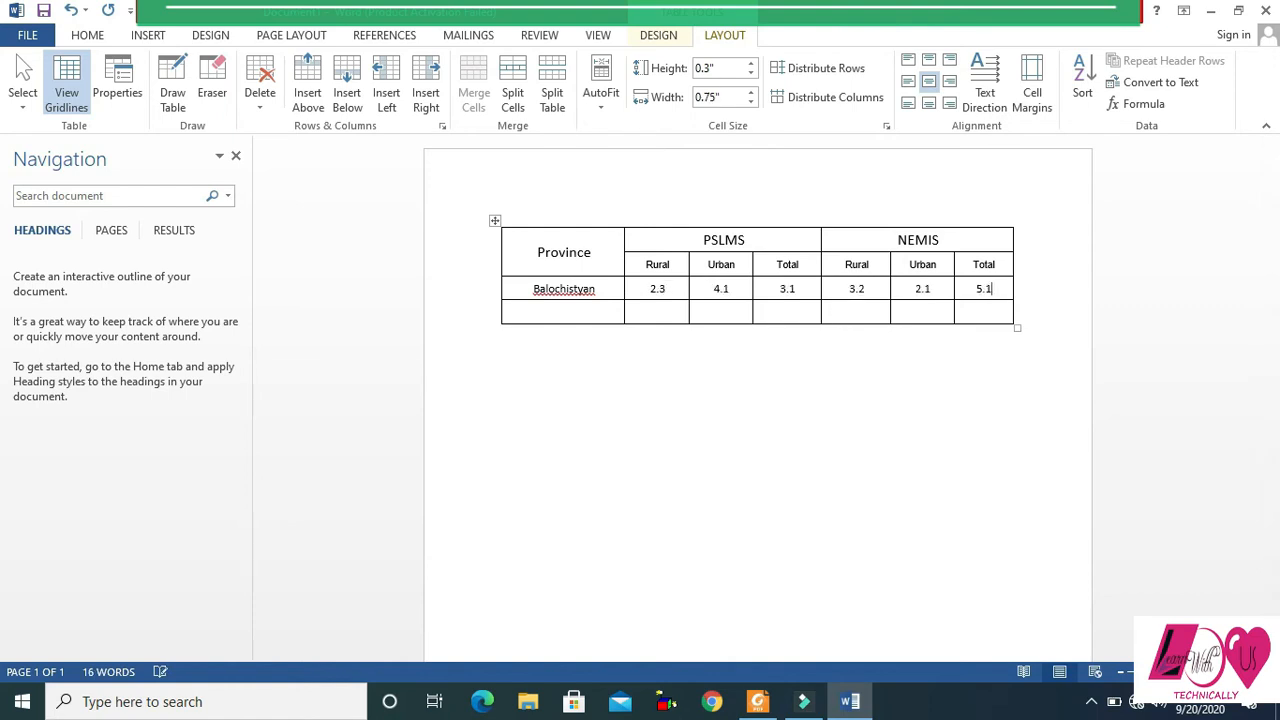
- Check the second province in the PDF and enter "KPK" in the first cell of the Word table's last row
{"action": "left_click", "coordinate": [563, 313]}
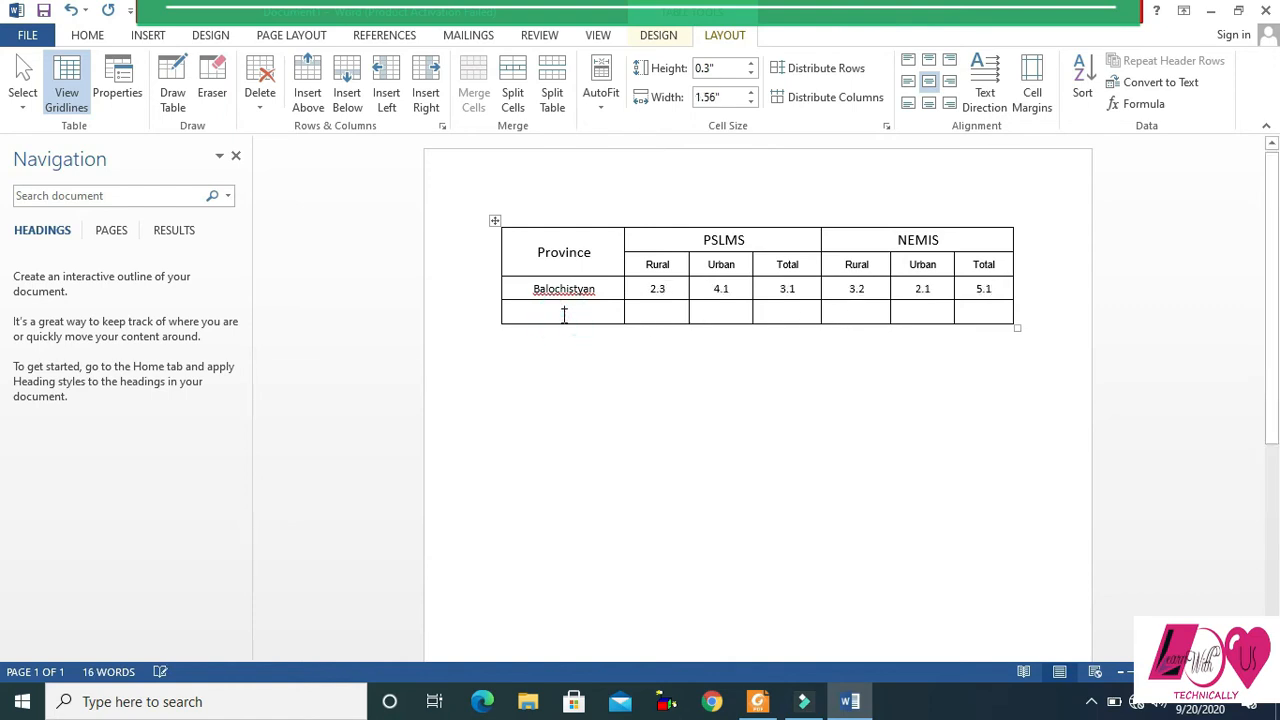
{"action": "key", "text": "alt+Tab"}
{"action": "key", "text": "alt+Tab"}
{"action": "type", "text": "KPK"}
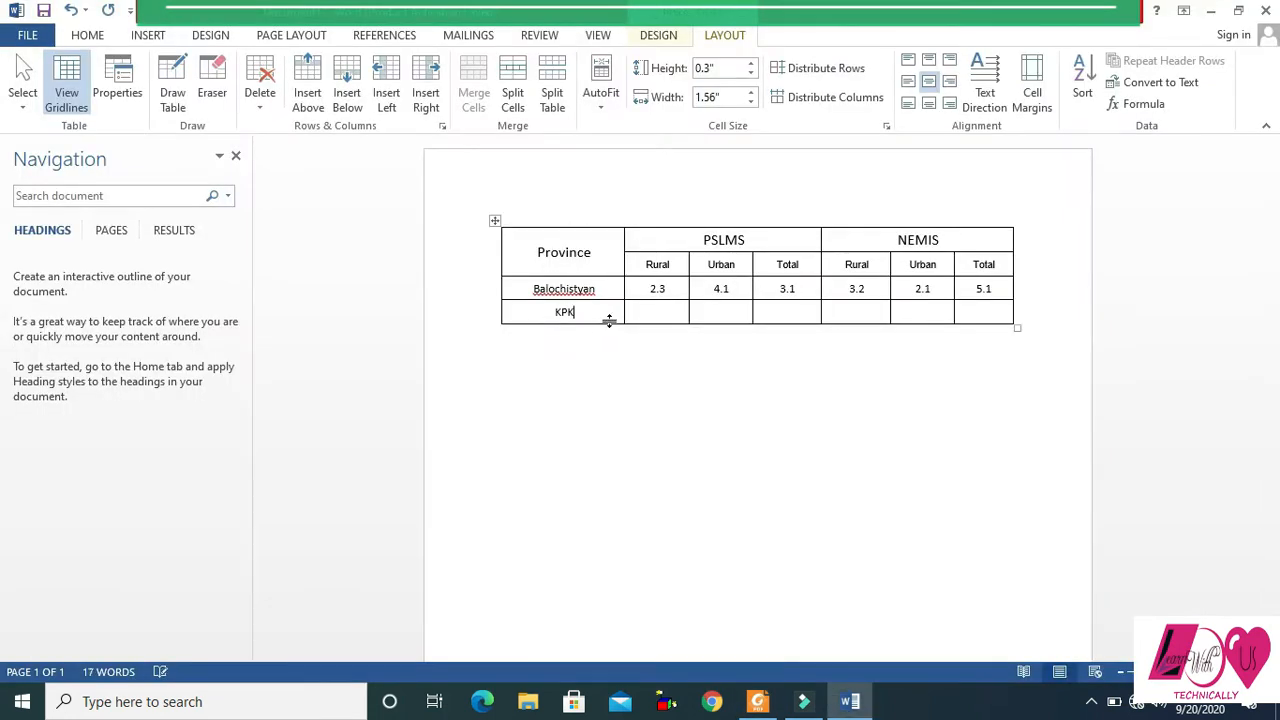
- Copy the six values of the first province's row into the matching cells of the KPK row
{"action": "left_click_drag", "start_coordinate": [648, 288], "coordinate": [997, 291]}
{"action": "key", "text": "ctrl+c"}
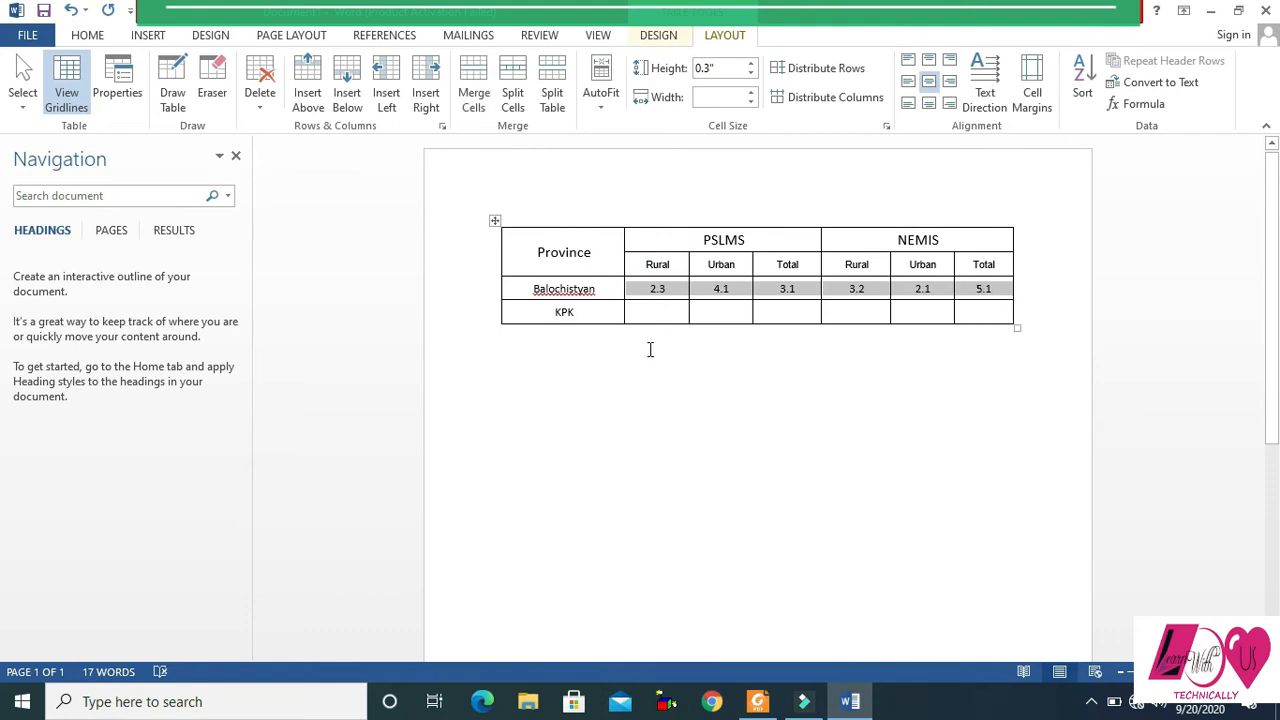
{"action": "left_click_drag", "start_coordinate": [645, 308], "coordinate": [969, 312]}
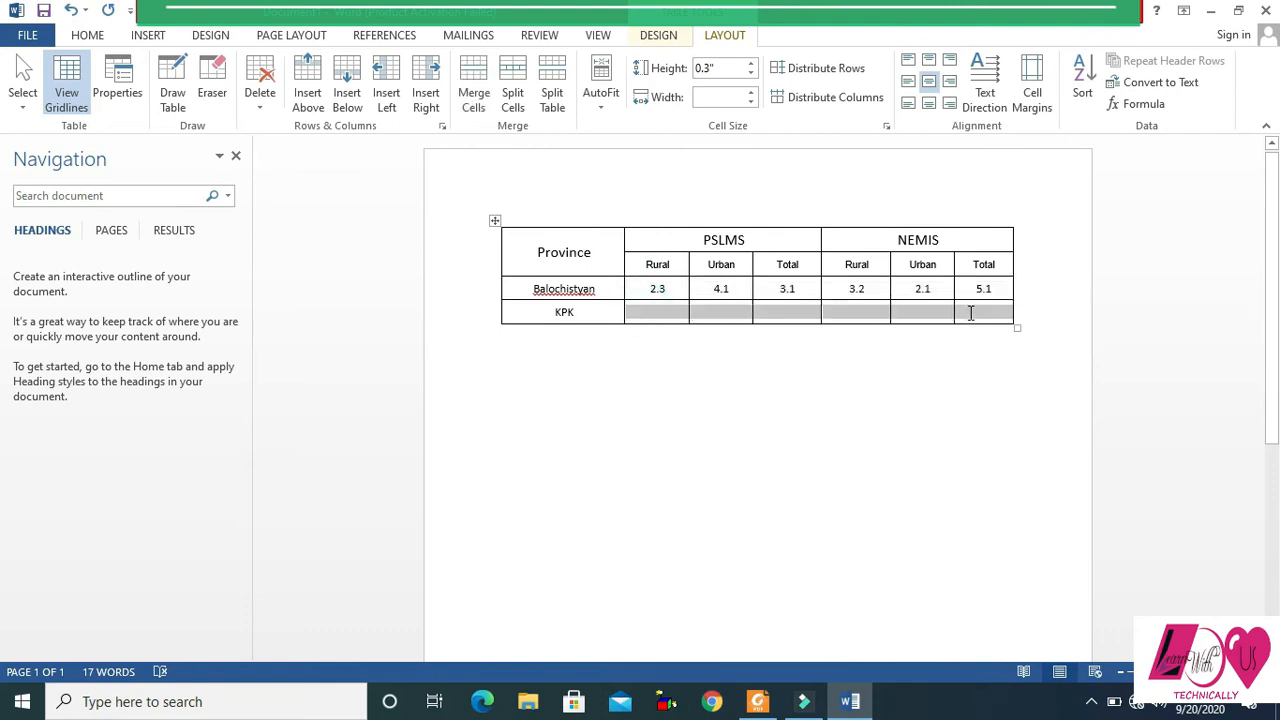
{"action": "key", "text": "ctrl+v"}
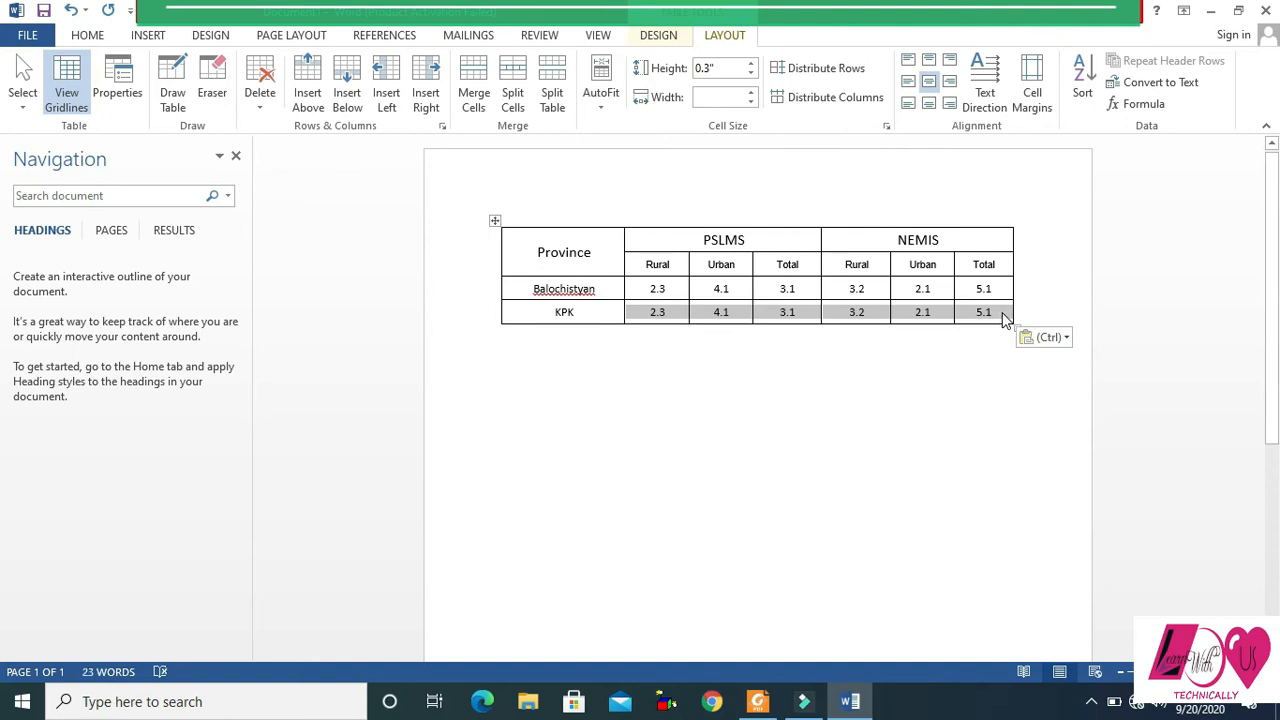
- Add a blank row below the KPK row and switch to the PDF to check the next province
{"action": "left_click", "coordinate": [1006, 316]}
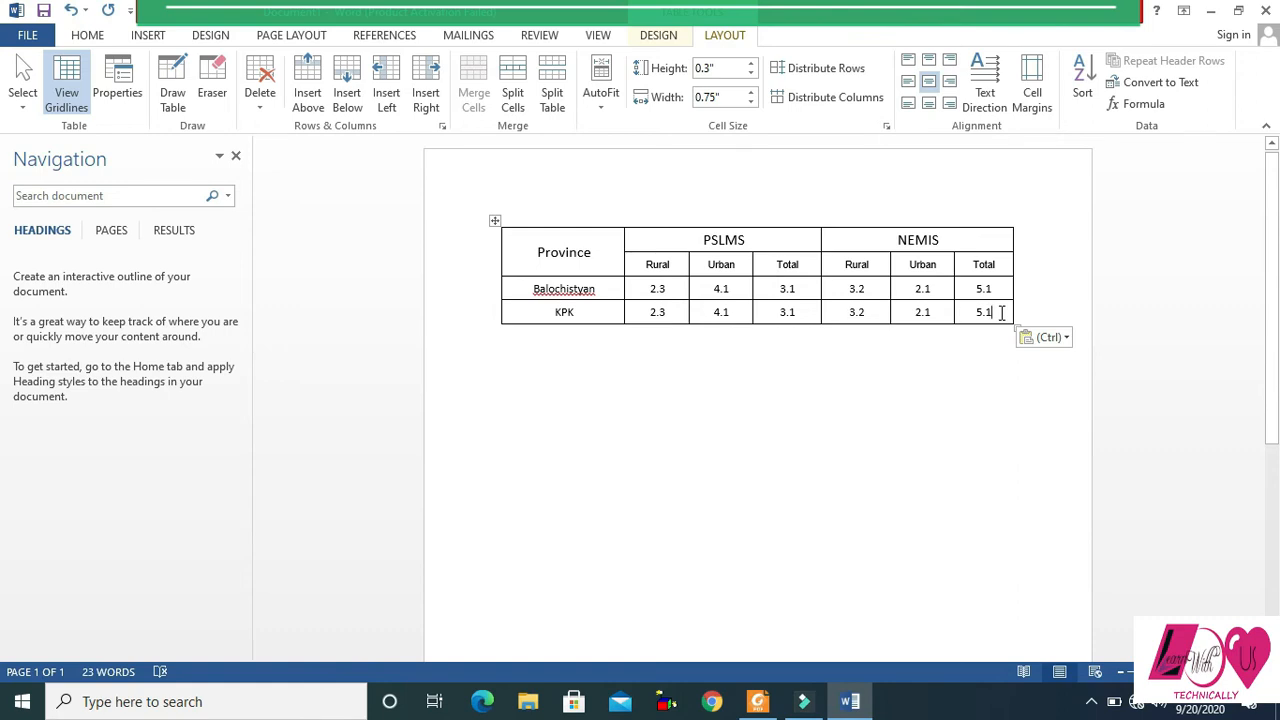
{"action": "key", "text": "Tab"}
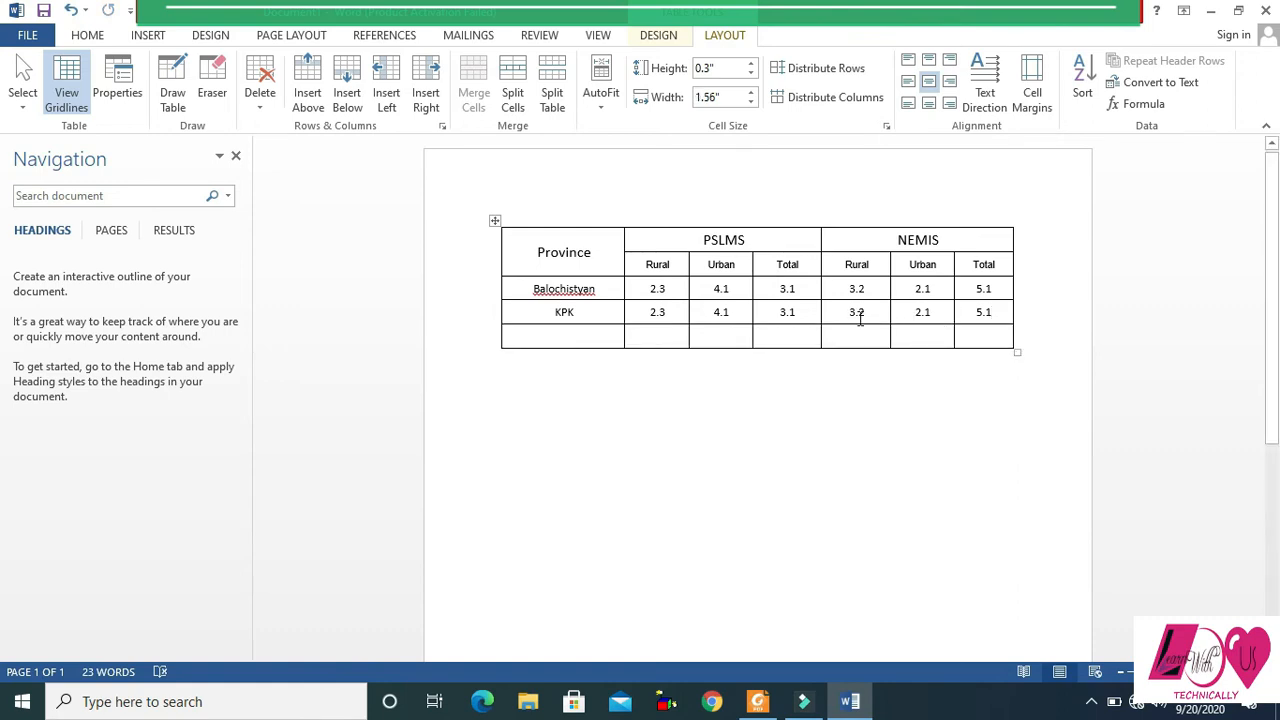
{"action": "key", "text": "alt+Tab"}
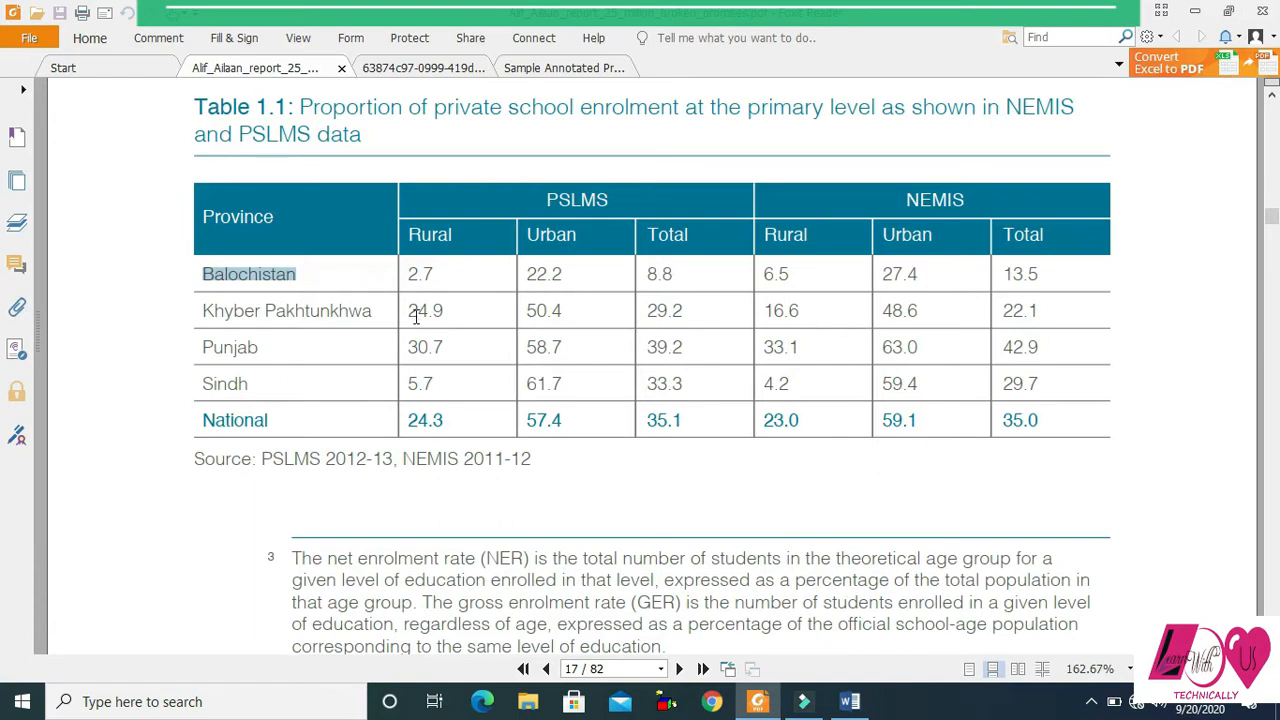
- Return to the Word table, enter "Punjab" in the last row's first cell and paste the copied six values beside it
{"action": "key", "text": "alt+Tab"}
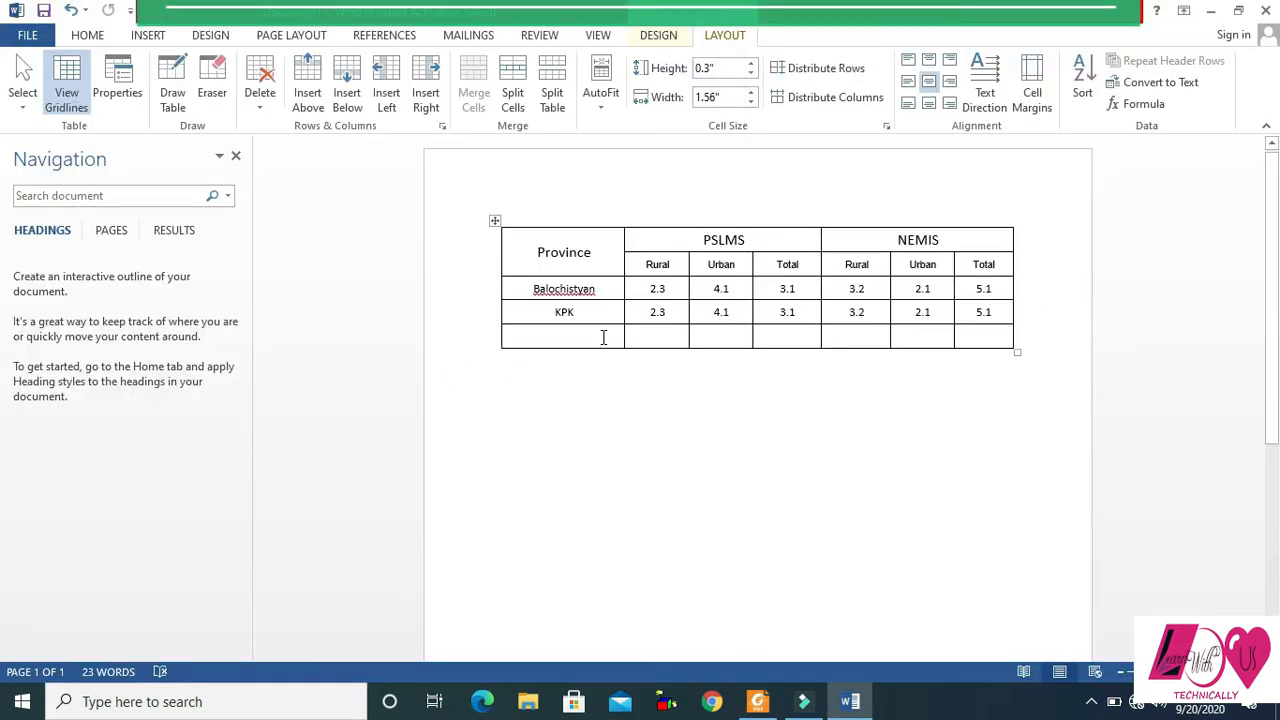
{"action": "type", "text": "Punja"}
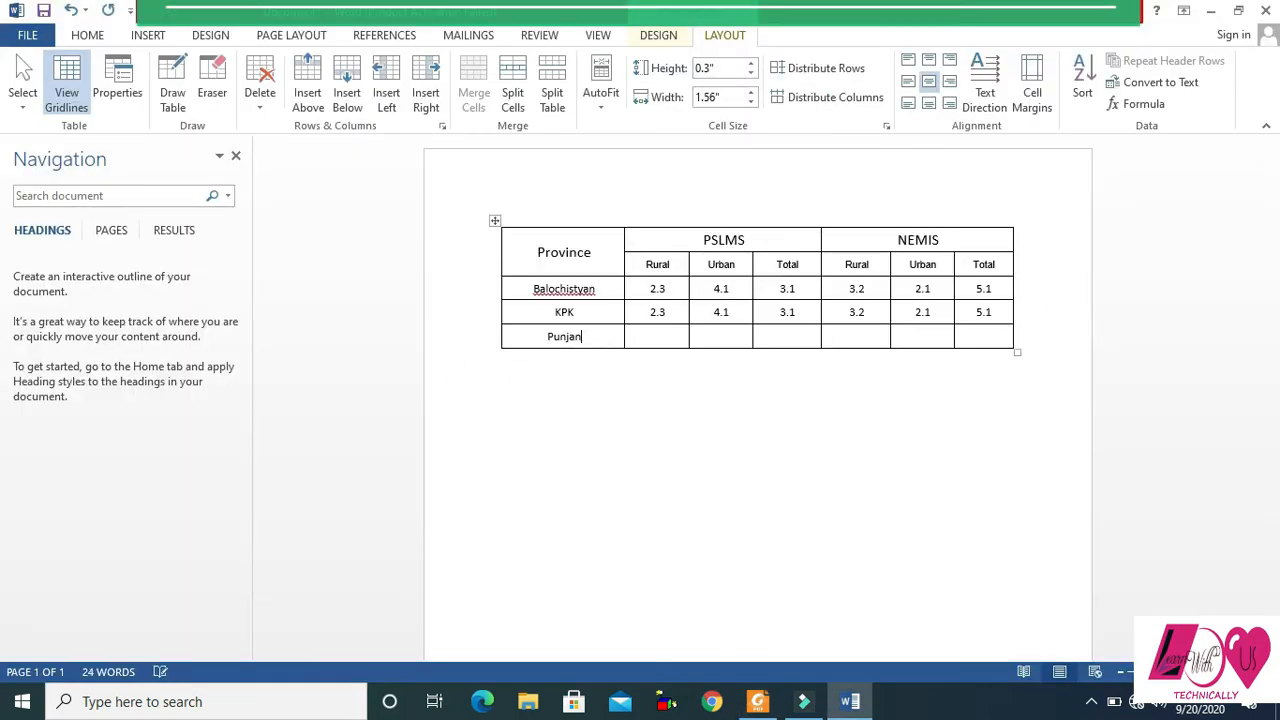
{"action": "type", "text": "b"}
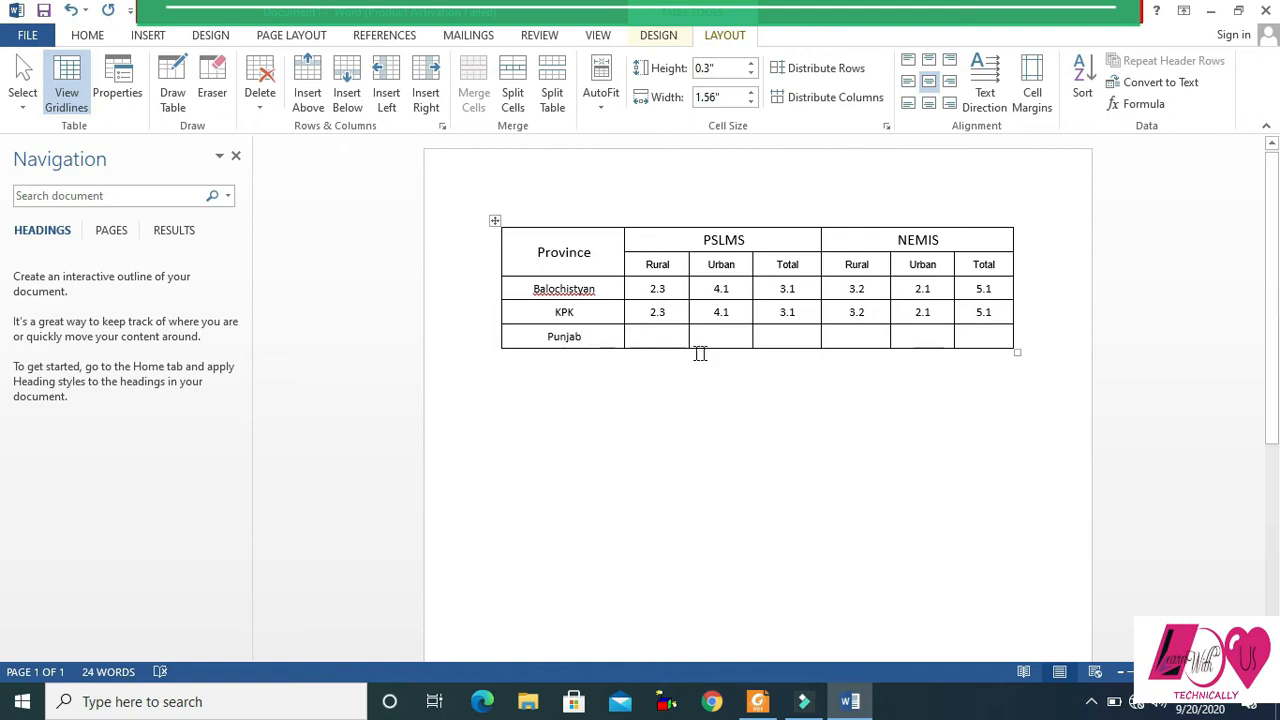
{"action": "left_click", "coordinate": [651, 333]}
{"action": "left_click_drag", "start_coordinate": [651, 333], "coordinate": [968, 343]}
{"action": "key", "text": "ctrl+v"}
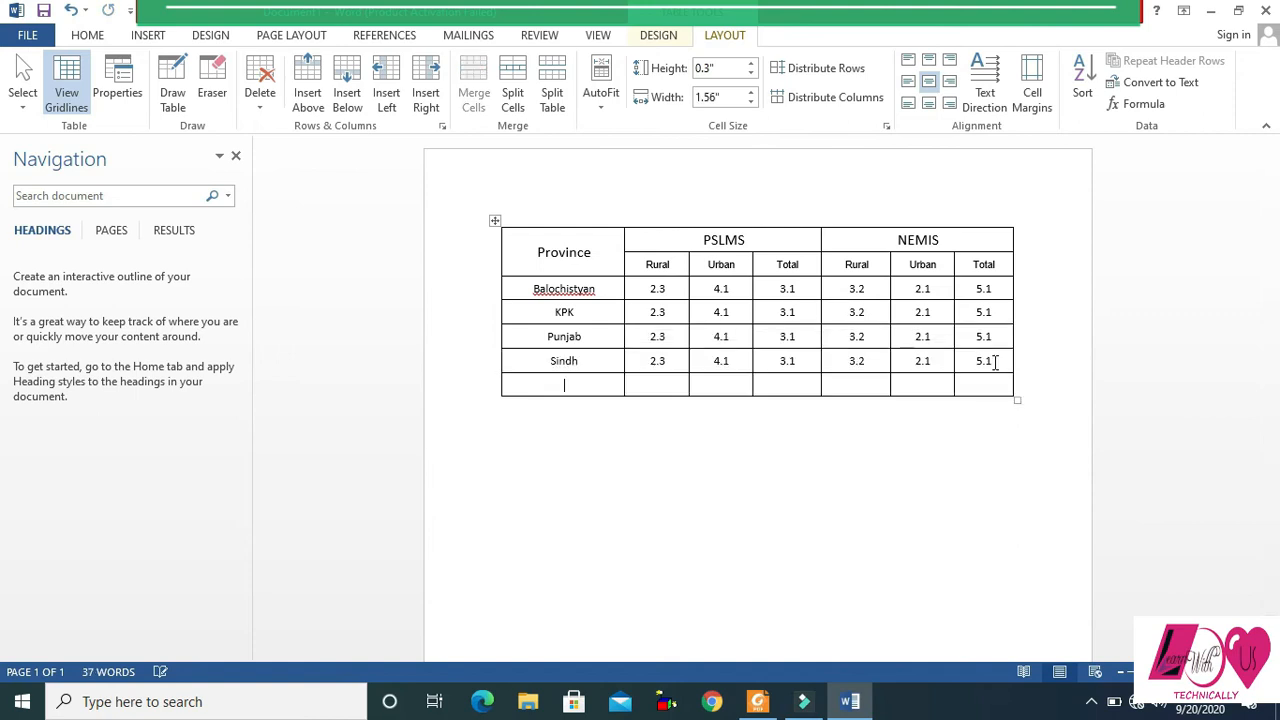
- Enter "National" in the last row's first cell and paste the copied six values into the rest of the row
{"action": "type", "text": "National"}
{"action": "key", "text": "alt"}
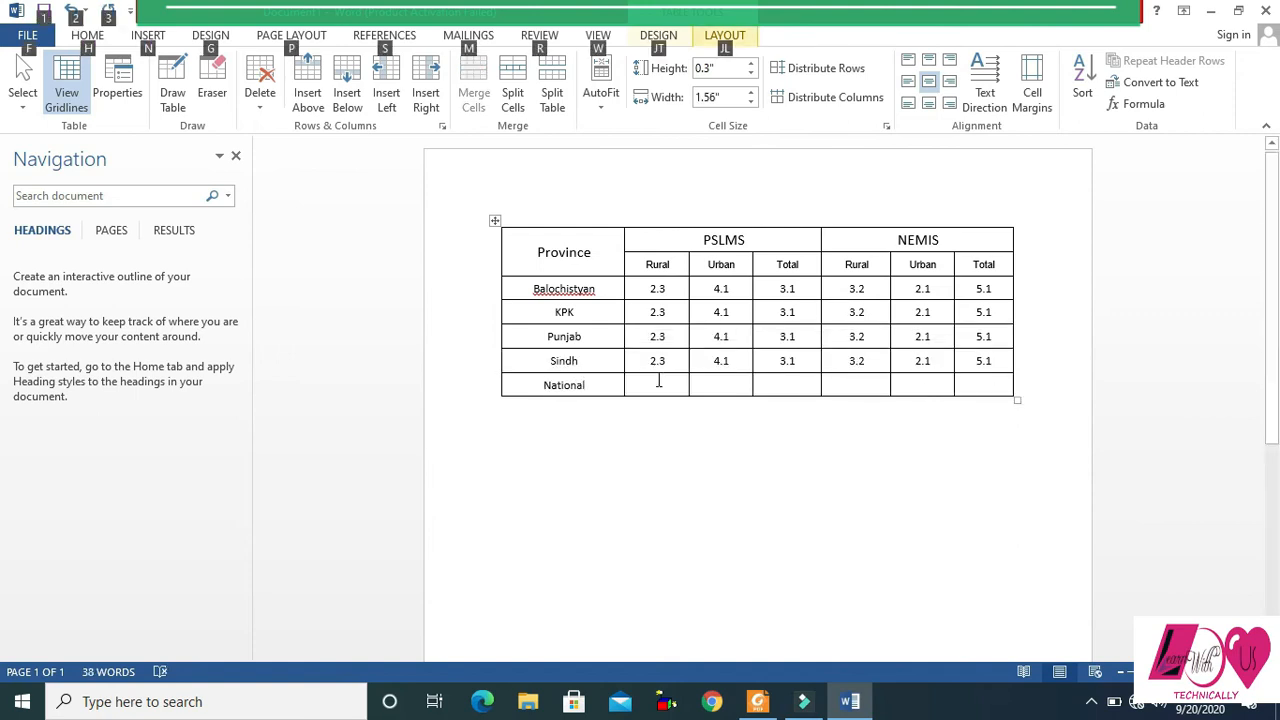
{"action": "left_click_drag", "start_coordinate": [652, 386], "coordinate": [998, 390]}
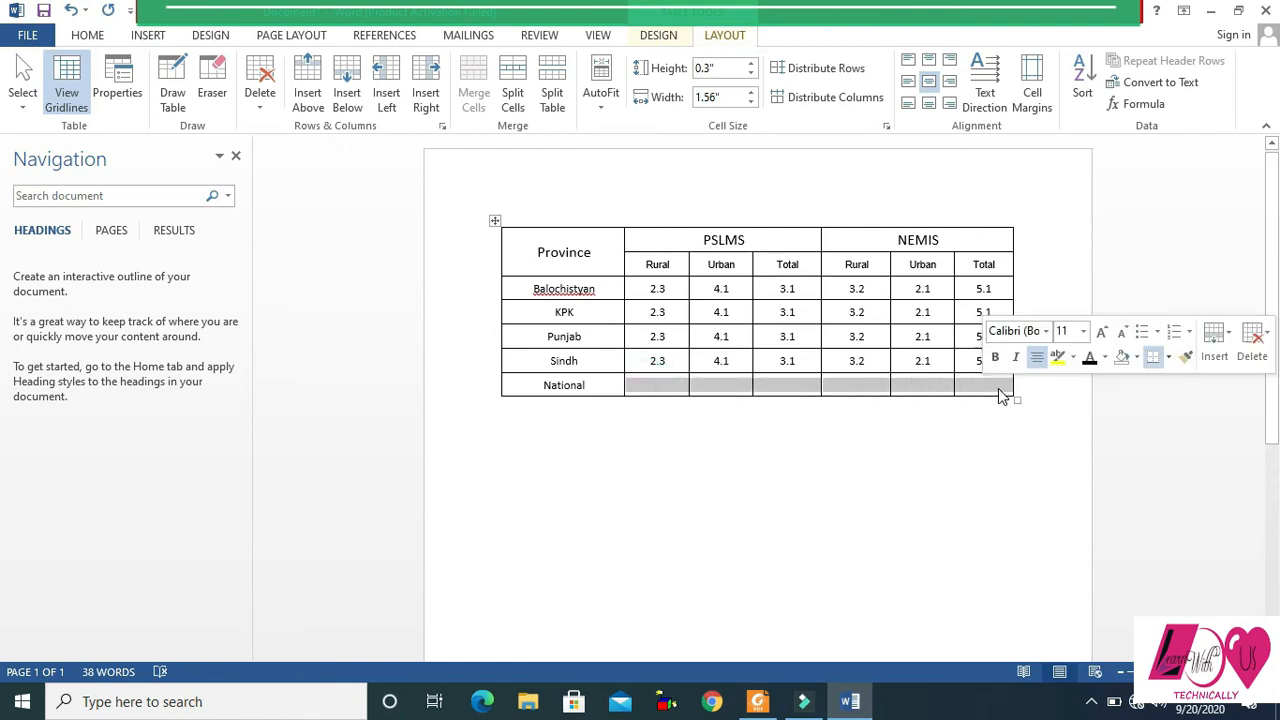
{"action": "key", "text": "ctrl+v"}
{"action": "left_click", "coordinate": [1002, 384]}
- Shade all cells of the table's two header rows with the lightest orange theme colour
{"action": "left_click_drag", "start_coordinate": [517, 240], "coordinate": [1000, 268]}
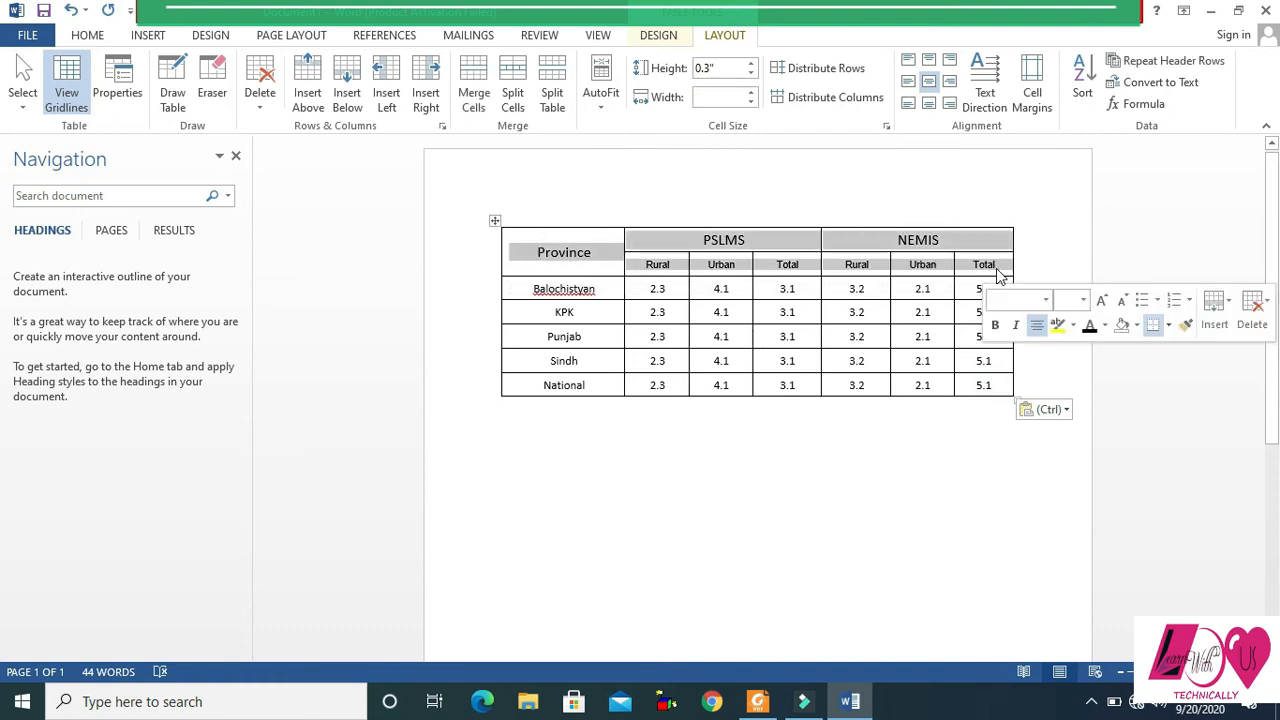
{"action": "left_click", "coordinate": [668, 36]}
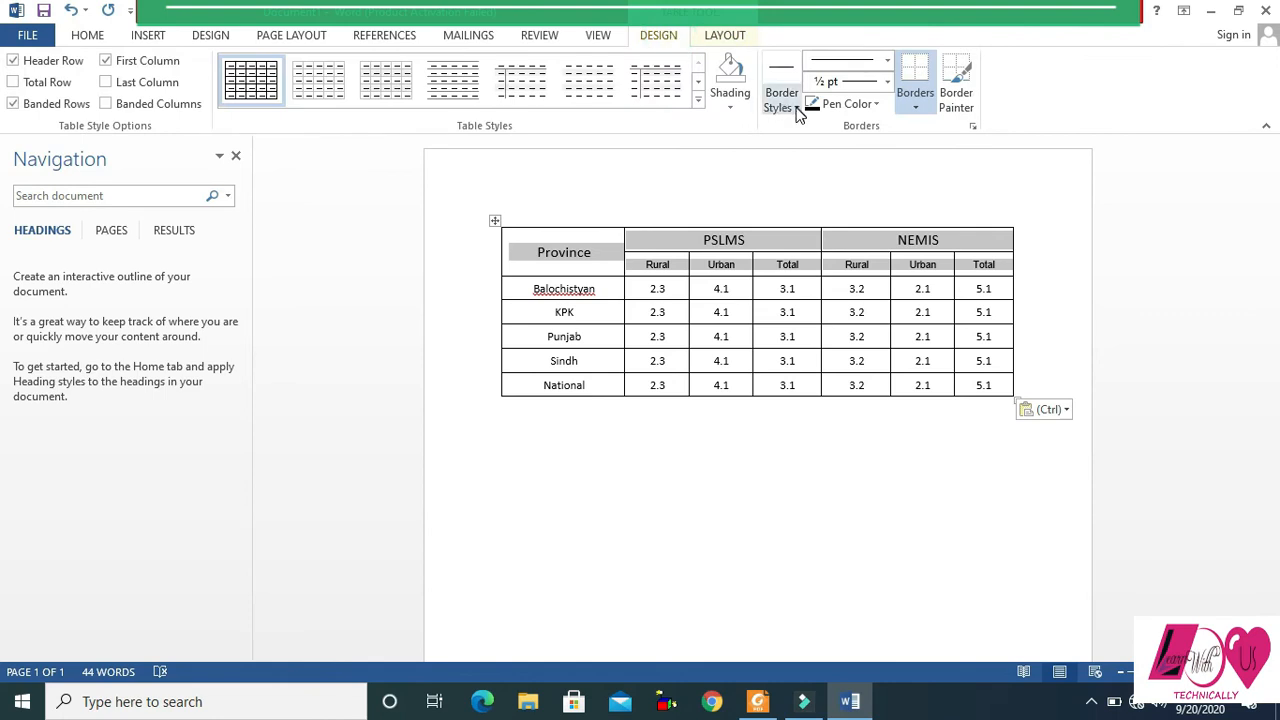
{"action": "left_click", "coordinate": [732, 108]}
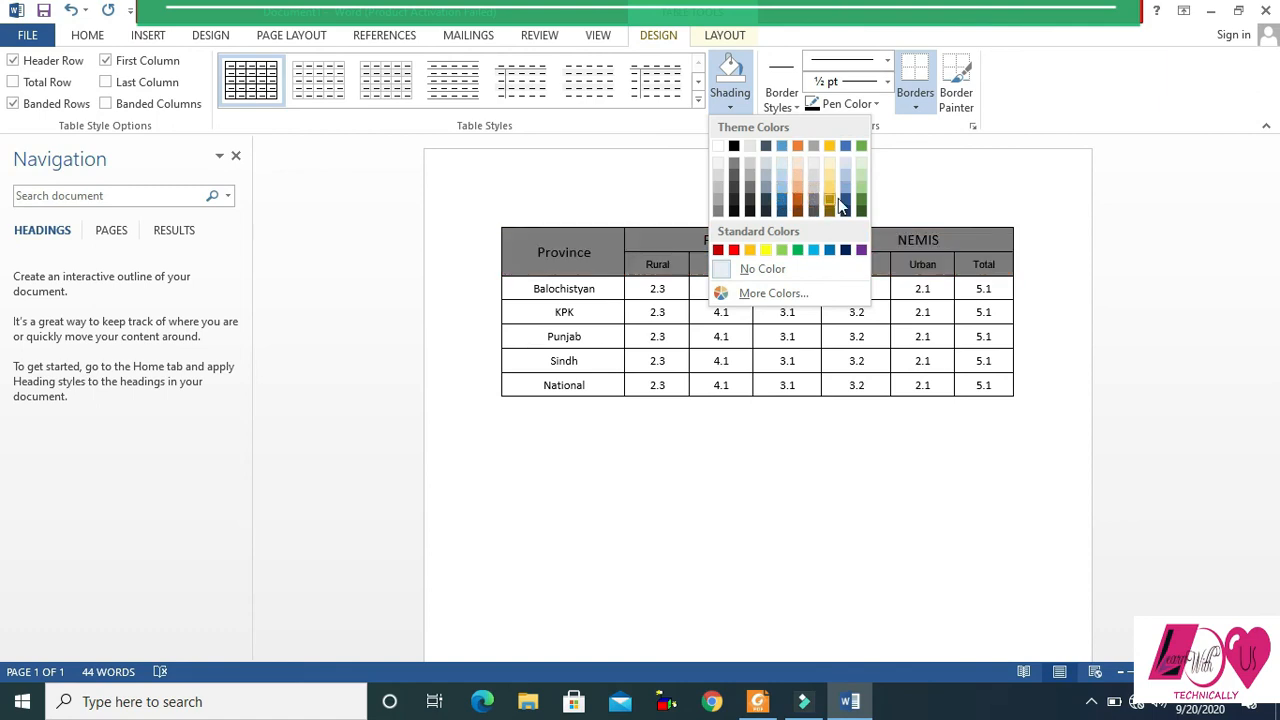
{"action": "left_click", "coordinate": [798, 163]}
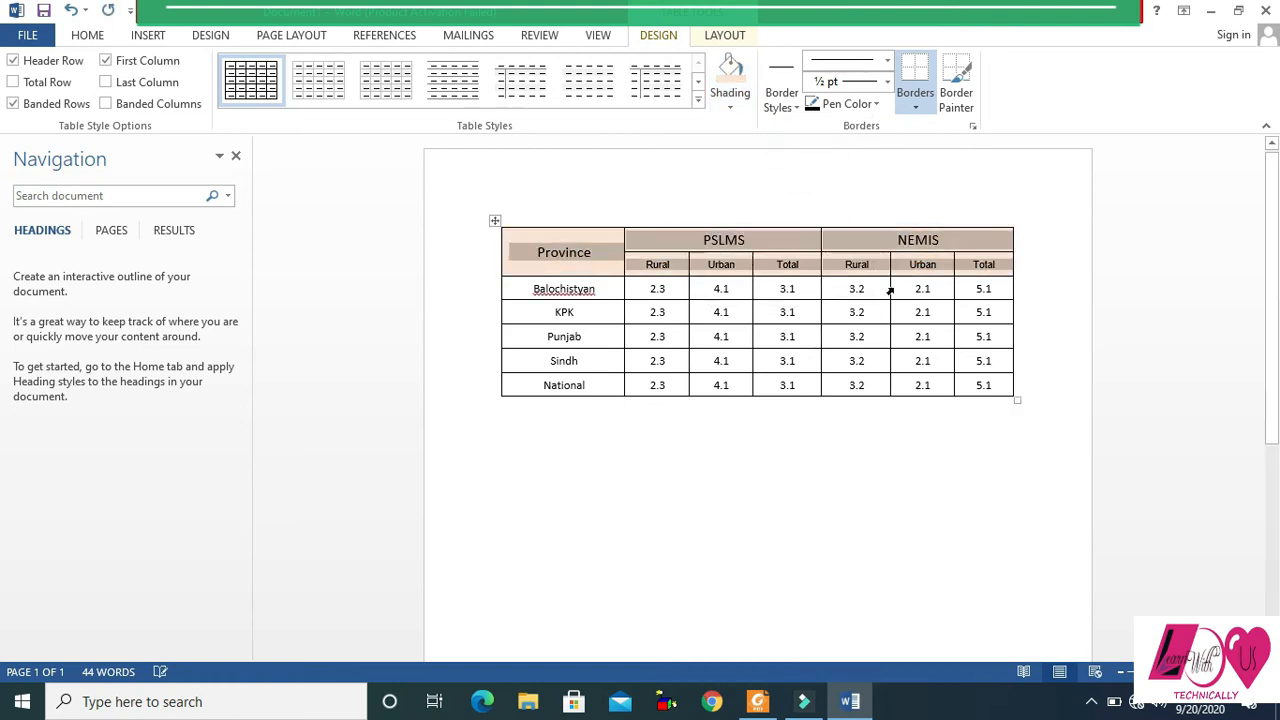
{"action": "left_click", "coordinate": [913, 312]}
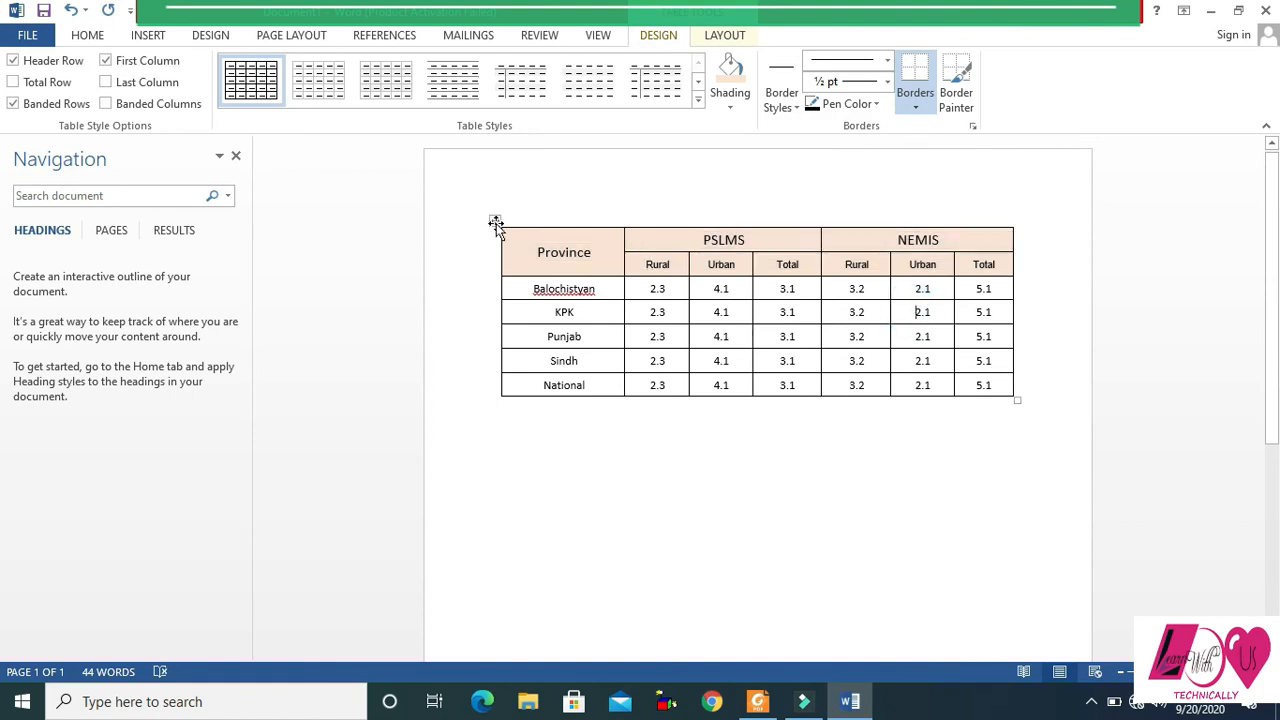
- Insert a caption for the whole table with the label Table, positioned above the selected item
{"action": "left_click", "coordinate": [495, 220]}
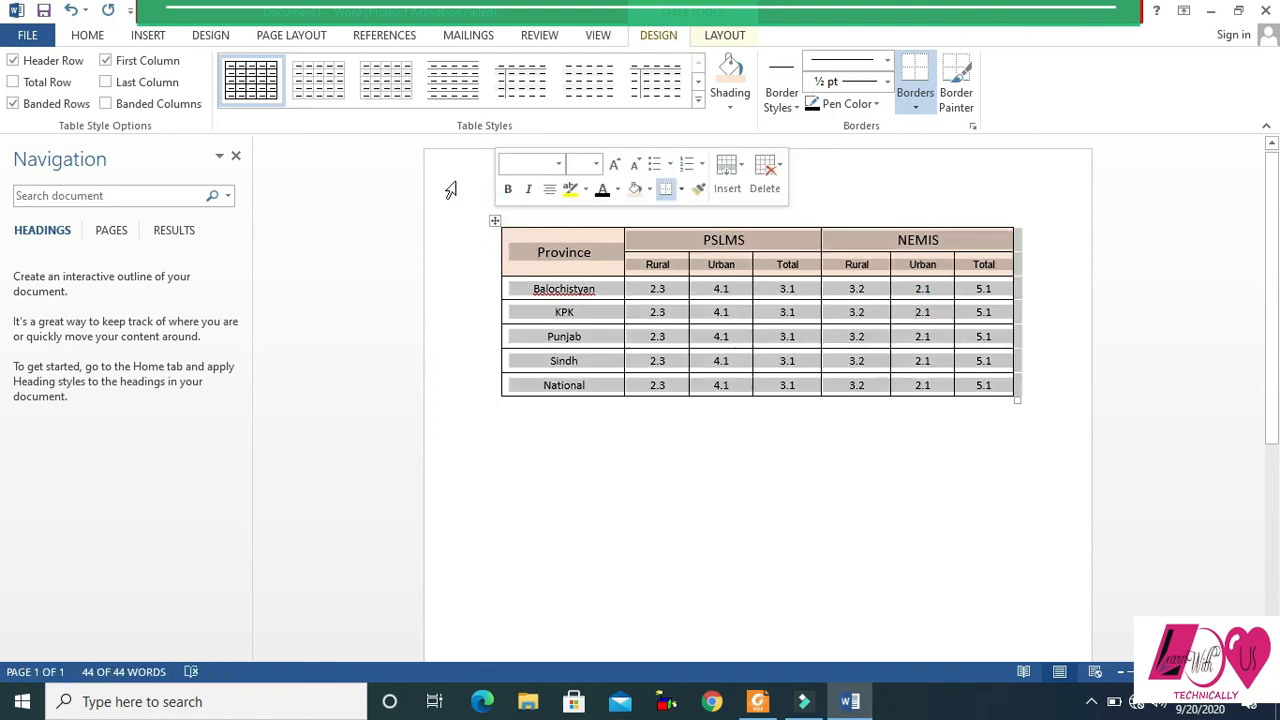
{"action": "left_click", "coordinate": [388, 38]}
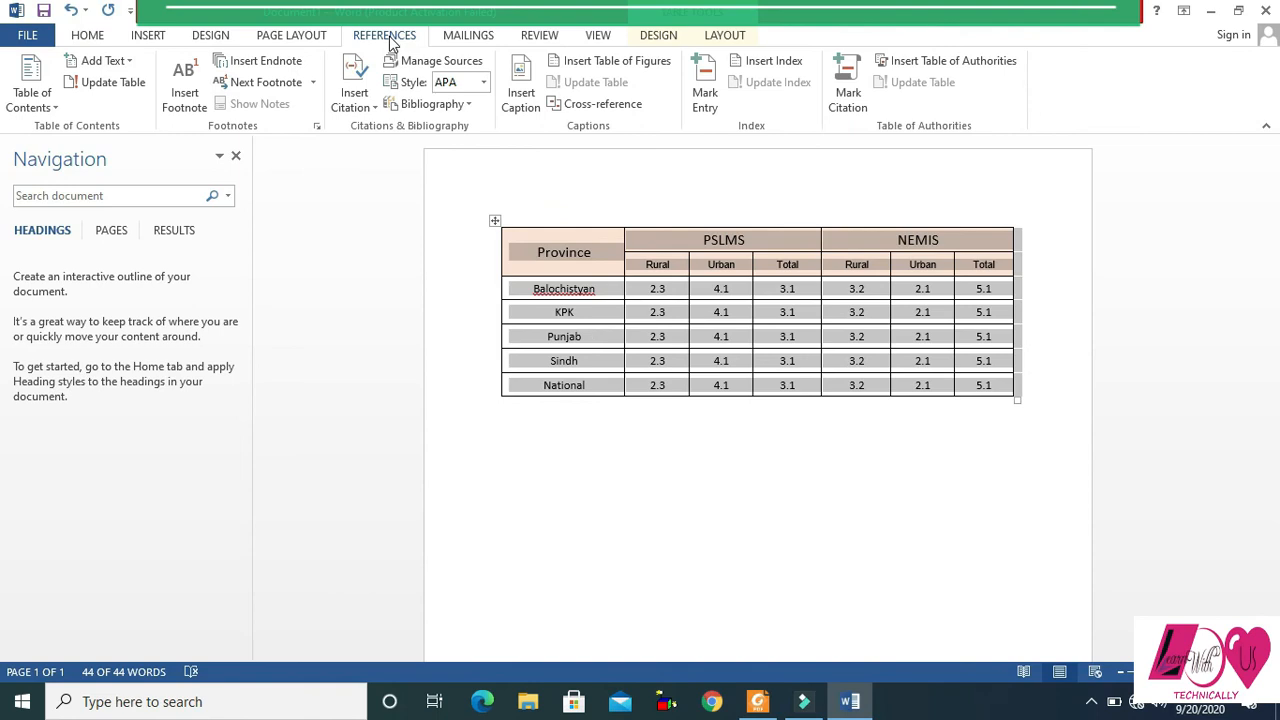
{"action": "left_click", "coordinate": [521, 100]}
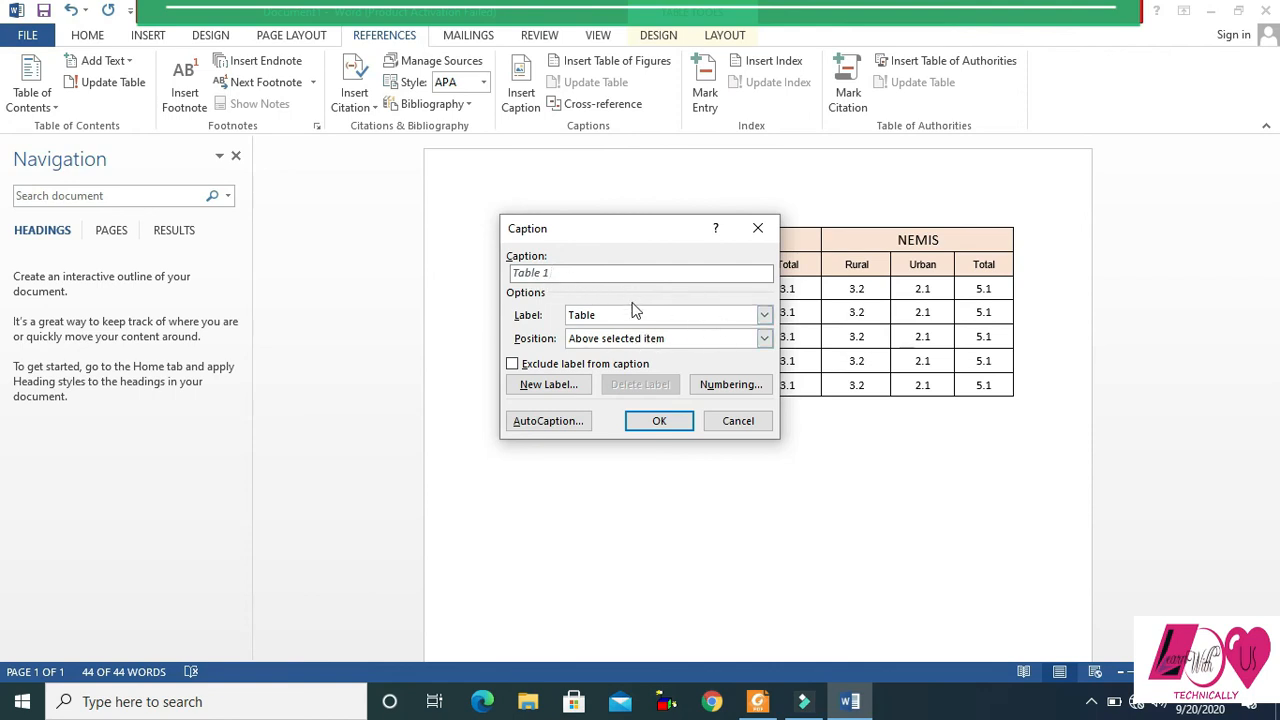
{"action": "left_click", "coordinate": [763, 340]}
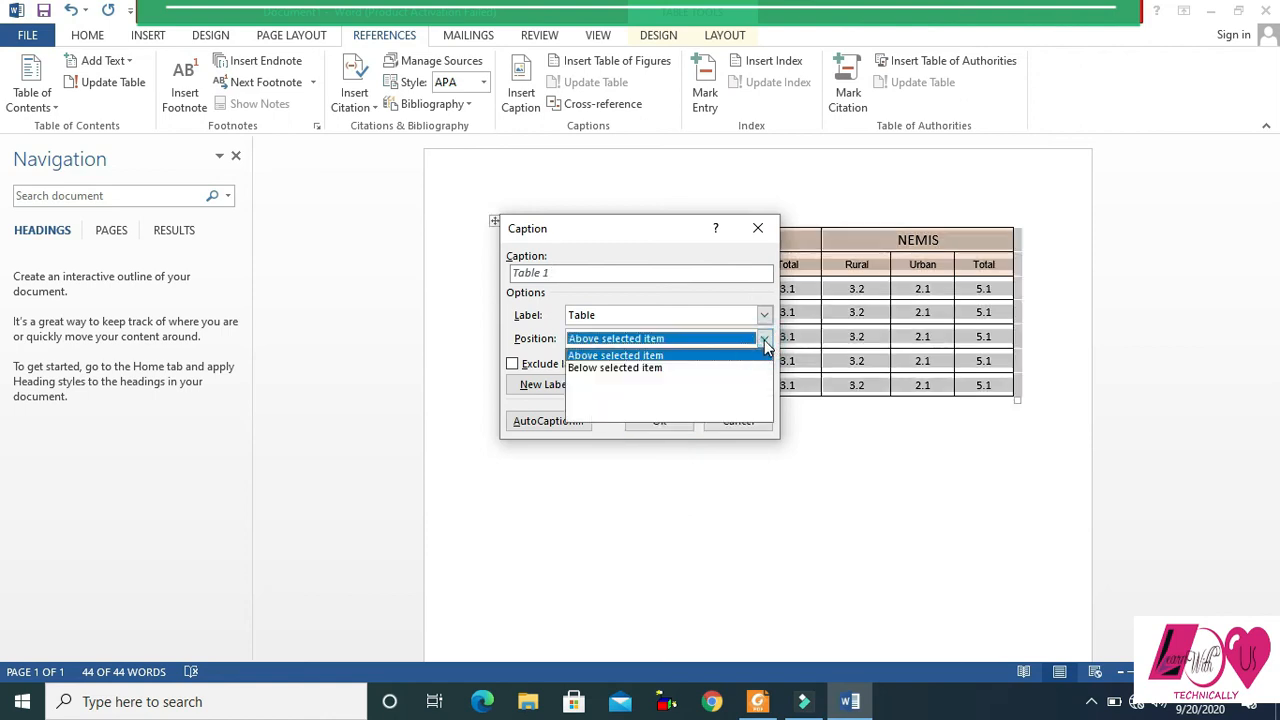
{"action": "left_click", "coordinate": [765, 342]}
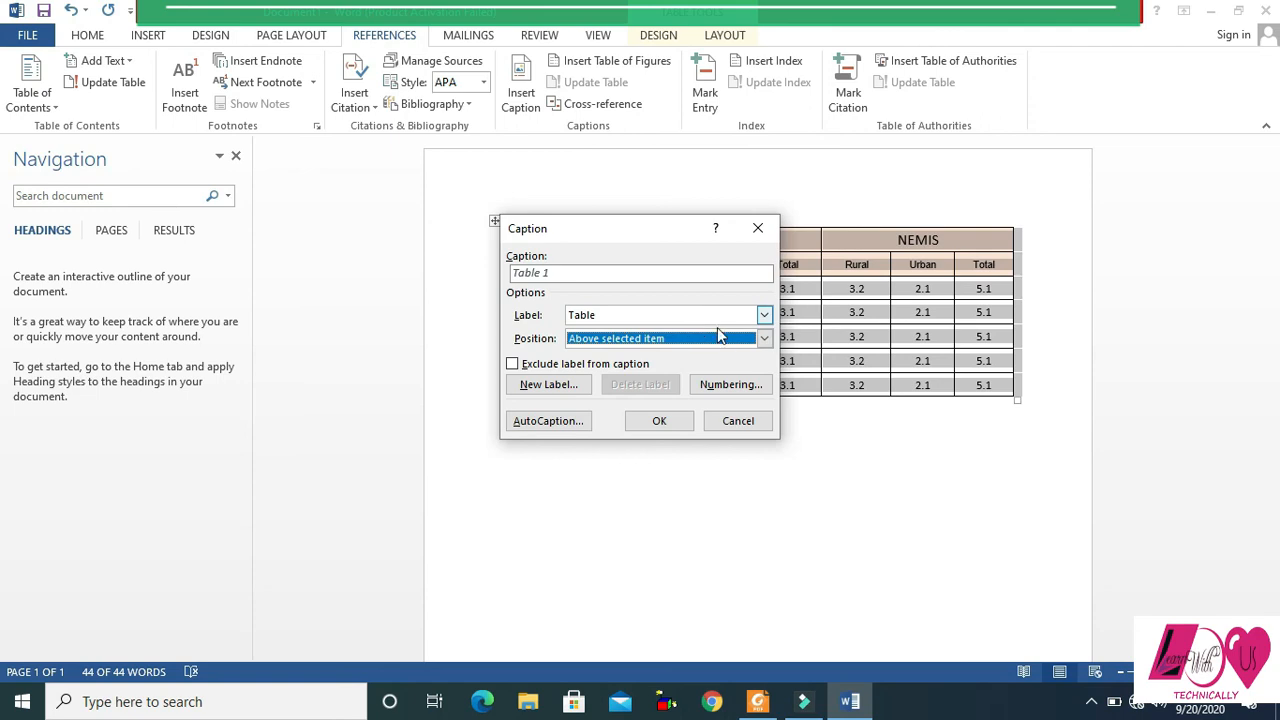
{"action": "left_click", "coordinate": [662, 422]}
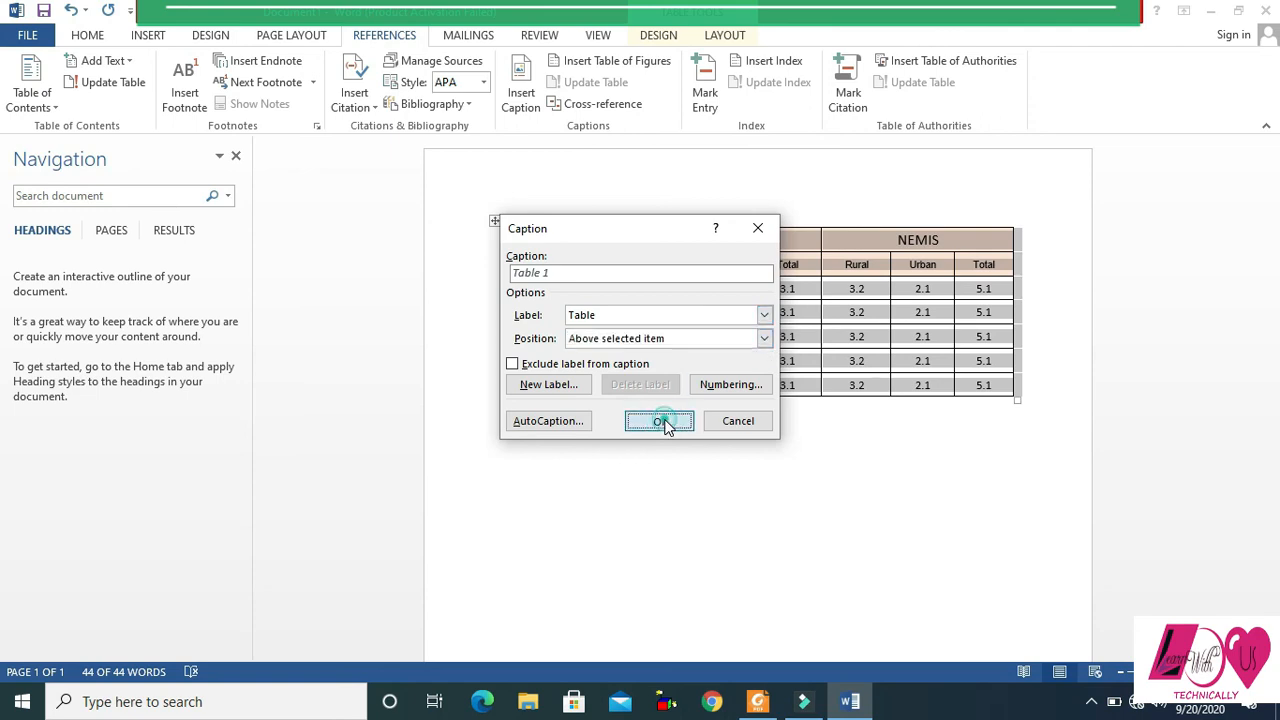
- Retype the caption's label as "Table 1." and switch to the PDF to get the title of its Table 1.1
{"action": "key", "text": "BackSpace"}
{"action": "key", "text": "BackSpace"}
{"action": "key", "text": "BackSpace"}
{"action": "key", "text": "BackSpace"}
{"action": "key", "text": "BackSpace"}
{"action": "key", "text": "BackSpace"}
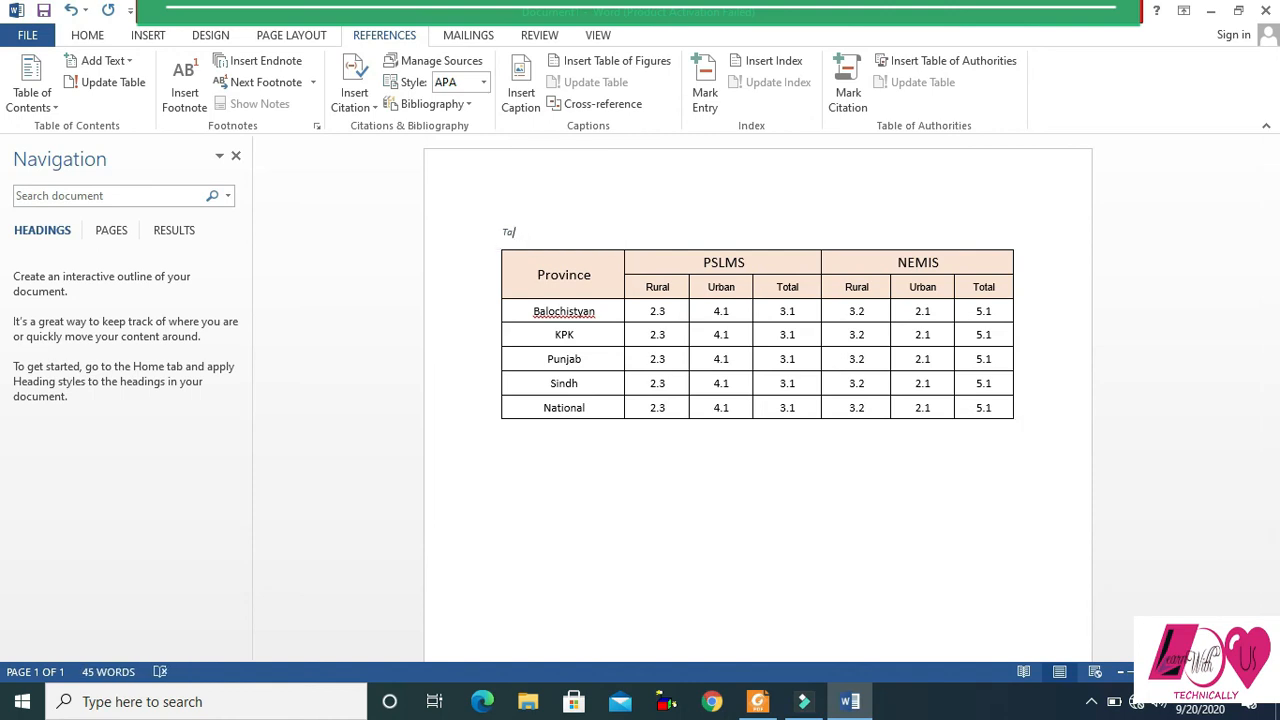
{"action": "type", "text": "ble 1.1:"}
{"action": "key", "text": "alt+Tab"}
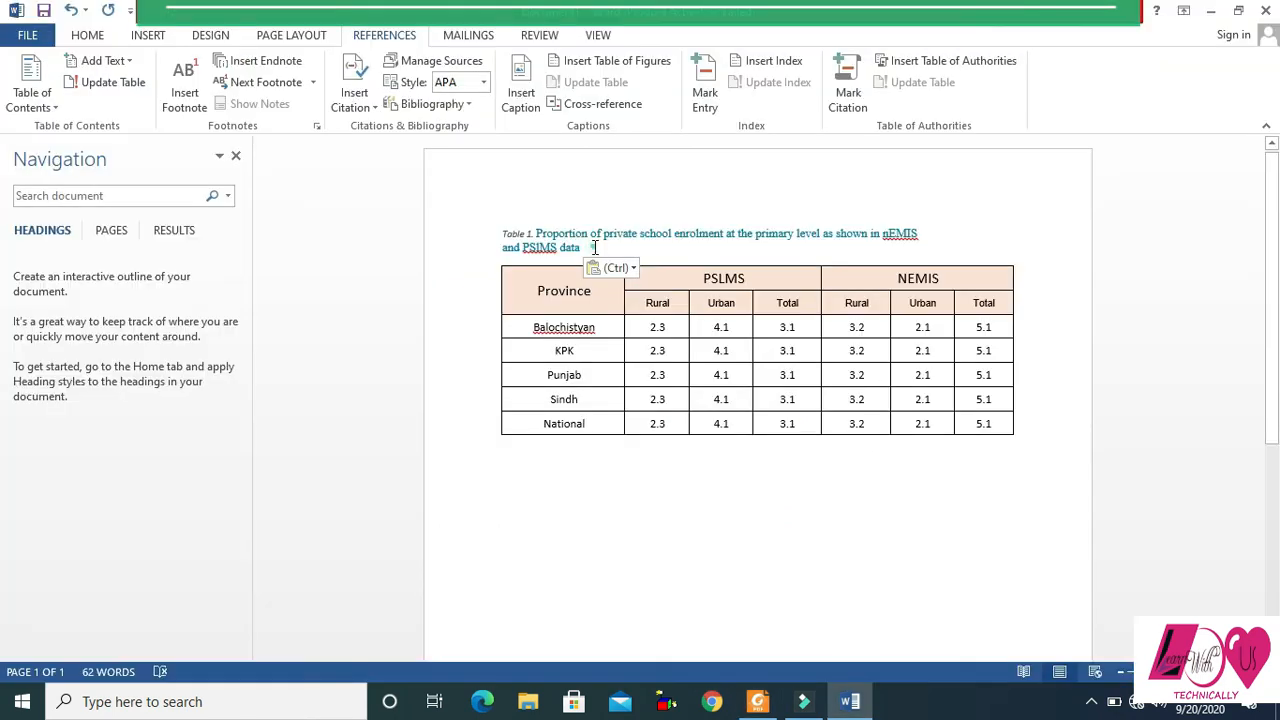
- Format the whole table caption in size 12 black text and end it with a period
{"action": "left_click_drag", "start_coordinate": [595, 248], "coordinate": [495, 239]}
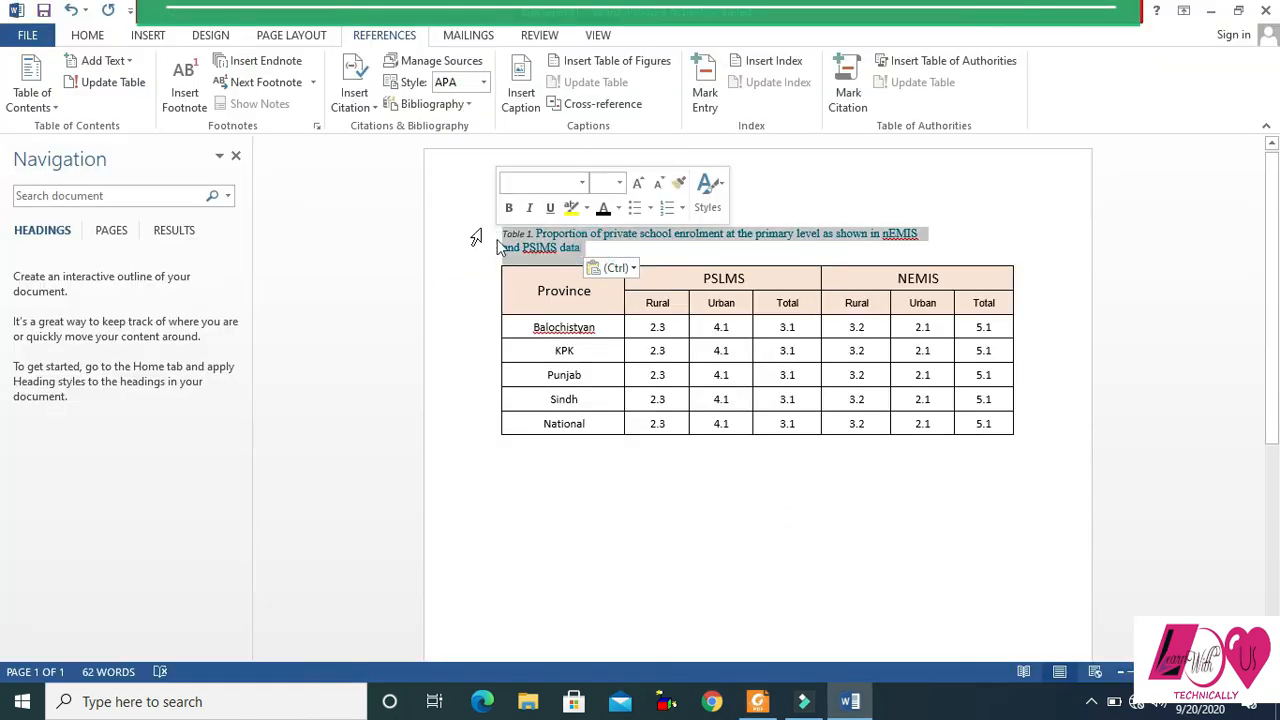
{"action": "left_click", "coordinate": [88, 35]}
{"action": "left_click", "coordinate": [272, 67]}
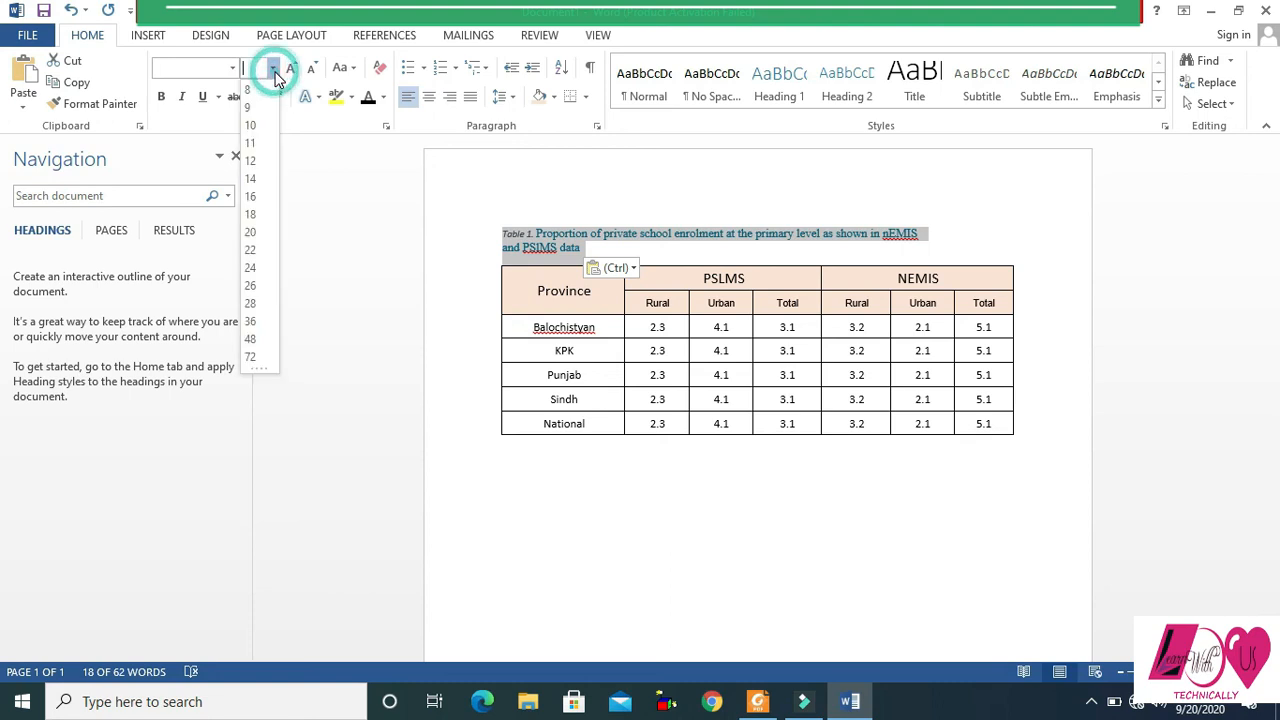
{"action": "left_click", "coordinate": [251, 160]}
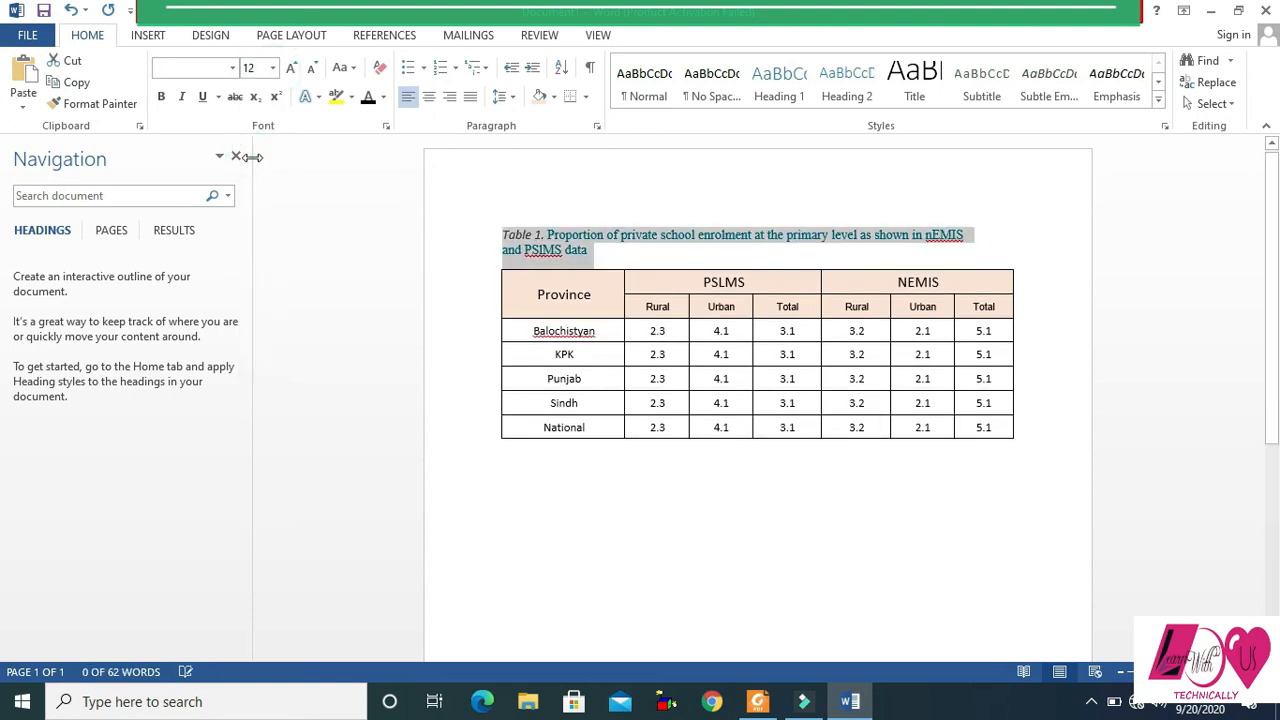
{"action": "left_click", "coordinate": [367, 96]}
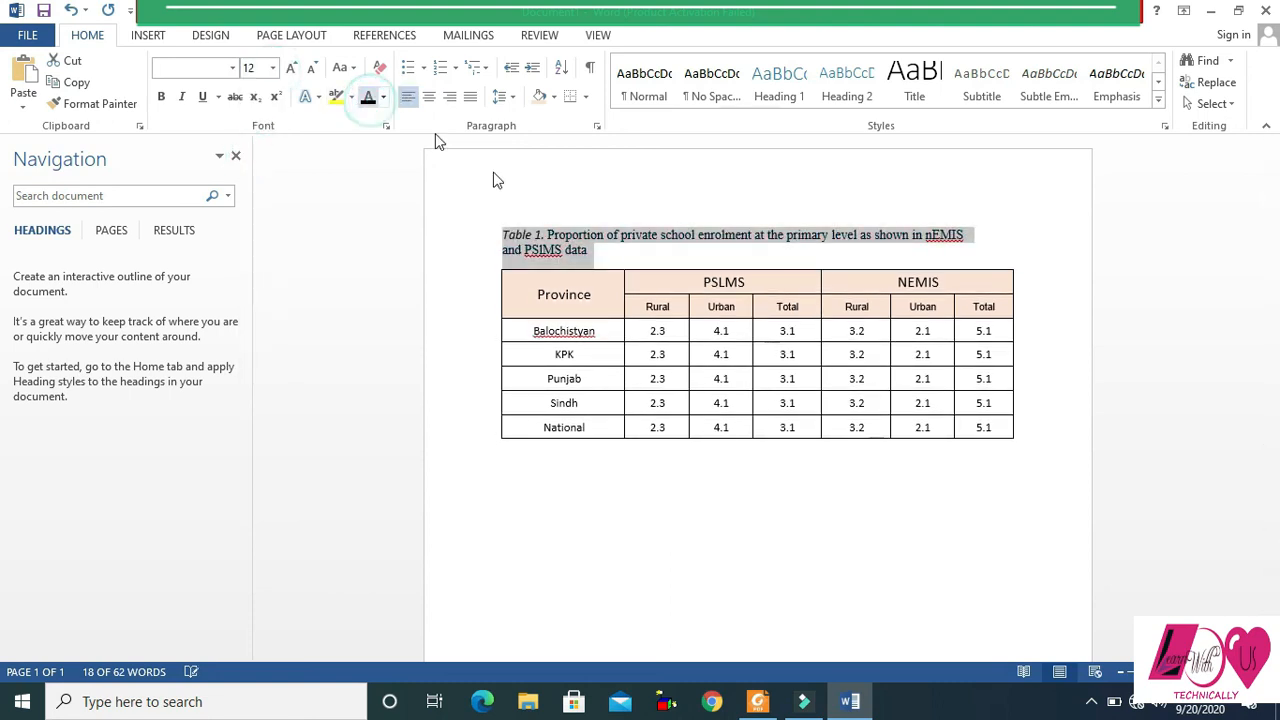
{"action": "left_click", "coordinate": [609, 253]}
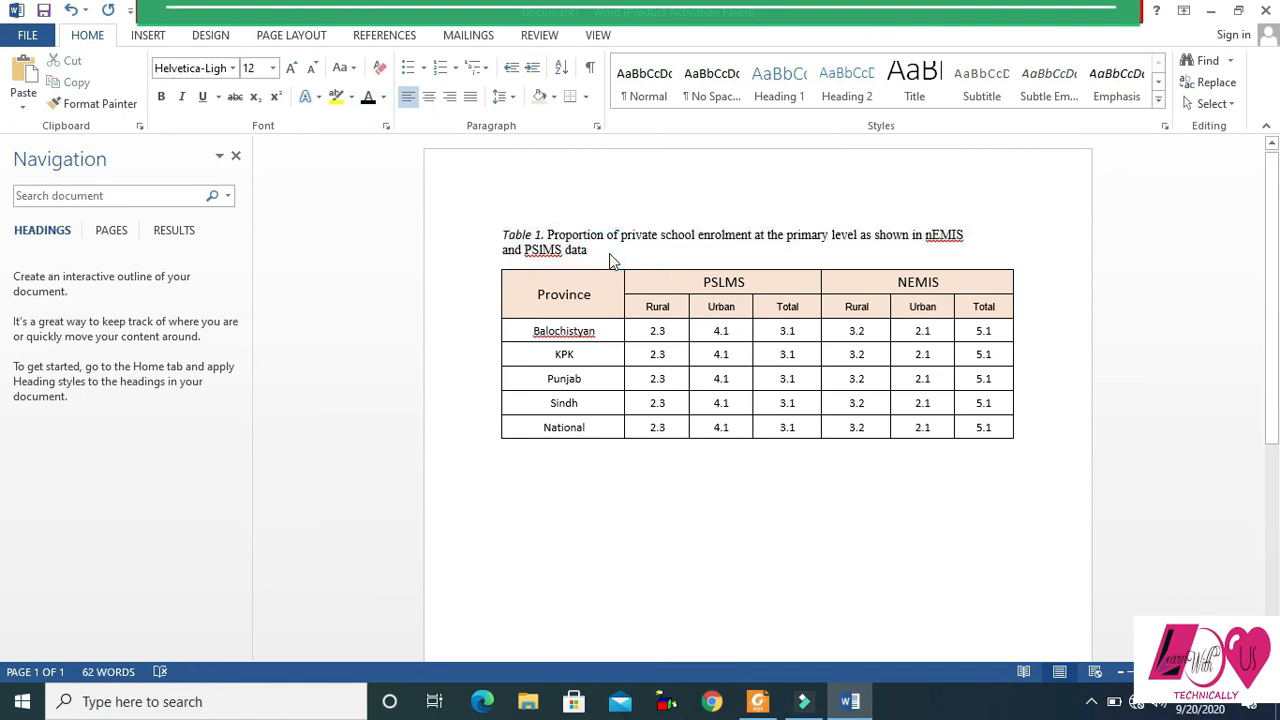
{"action": "type", "text": "."}
- Check Table 1.1 in the PDF report again and open the sample annotated professional paper at its table example
{"action": "key", "text": "alt+Tab"}
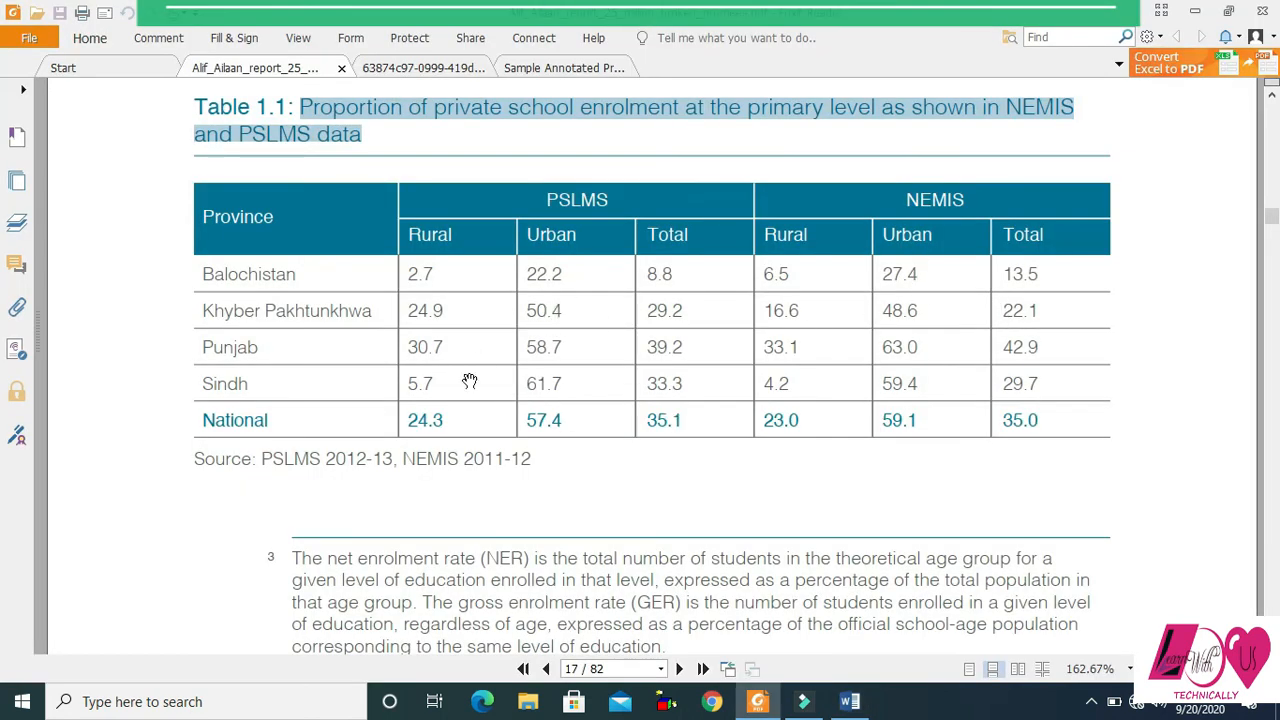
{"action": "key", "text": "alt+Tab"}
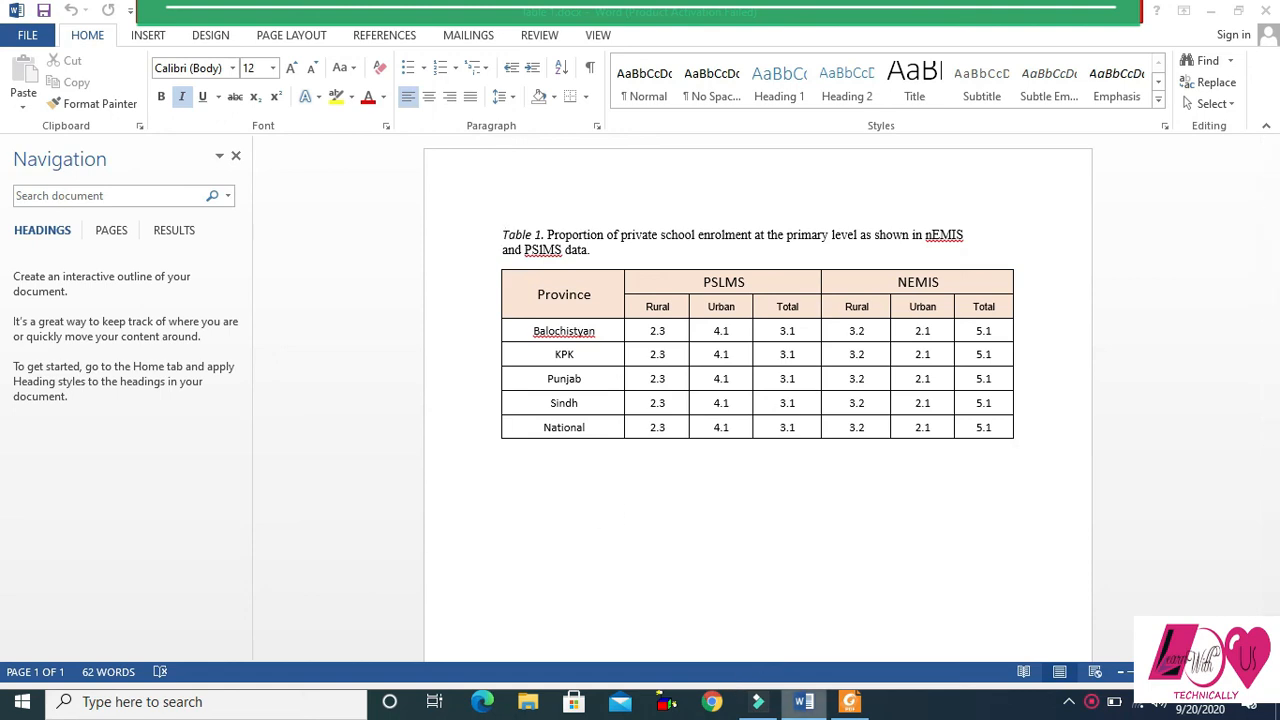
{"action": "left_click", "coordinate": [849, 701]}
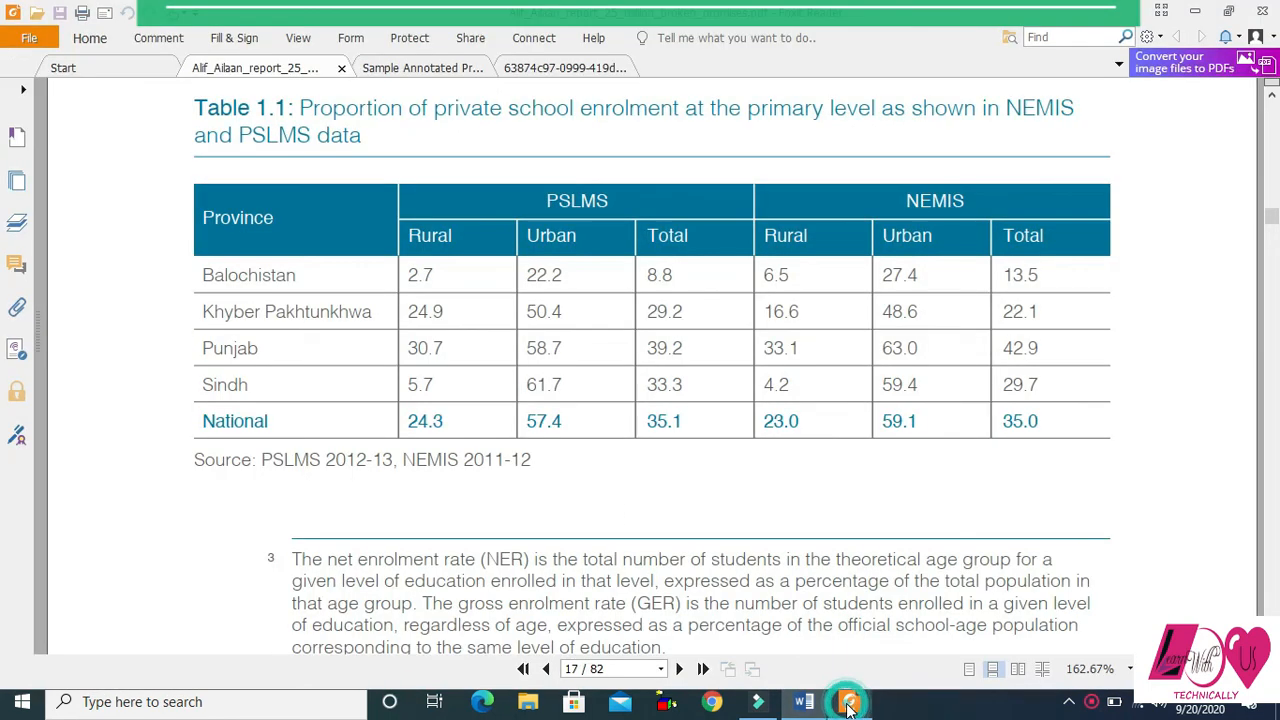
{"action": "left_click", "coordinate": [416, 72]}
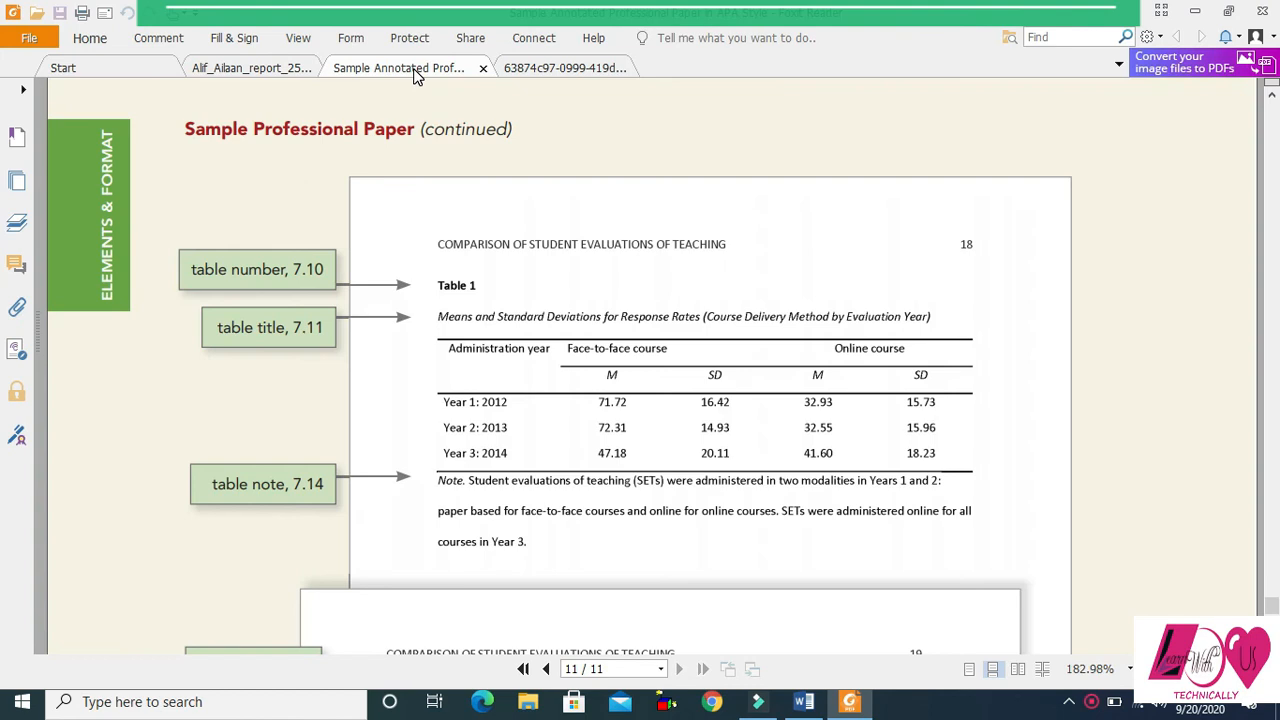